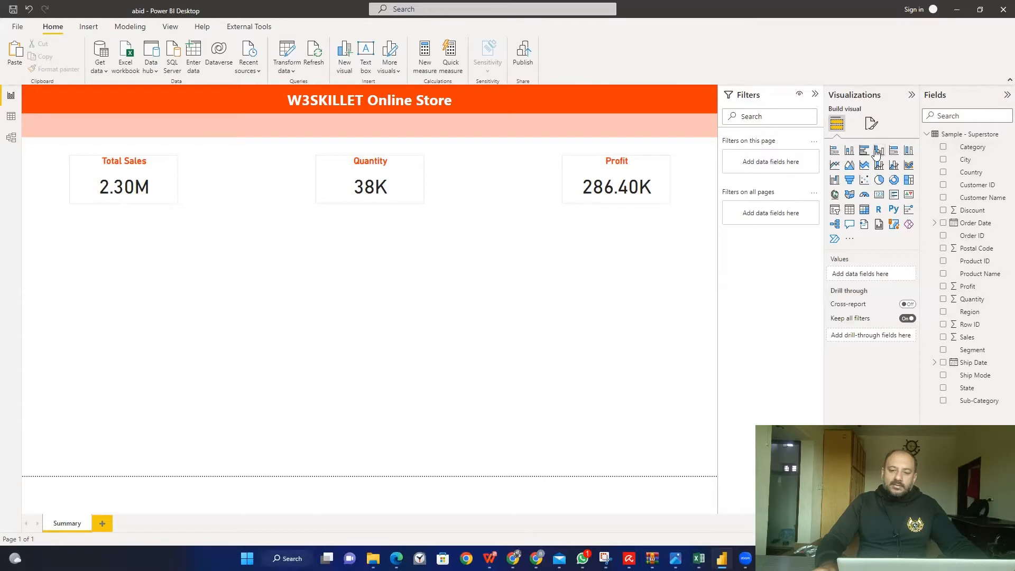
Add a clustered column chart to the report and place it below the Total Sales card against the page edge
{"action": "left_click", "coordinate": [879, 153]}
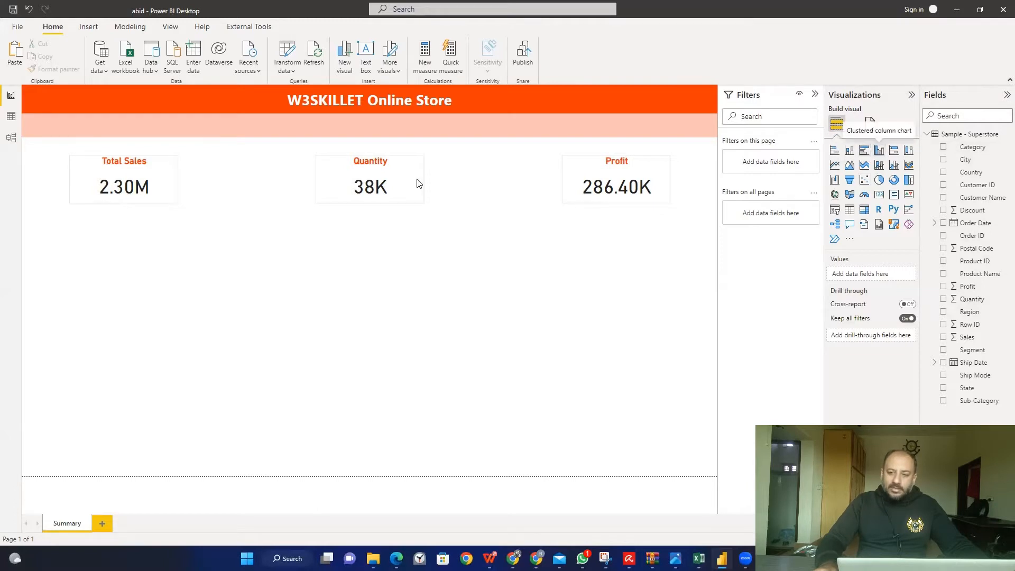
{"action": "left_click_drag", "start_coordinate": [147, 287], "coordinate": [236, 256]}
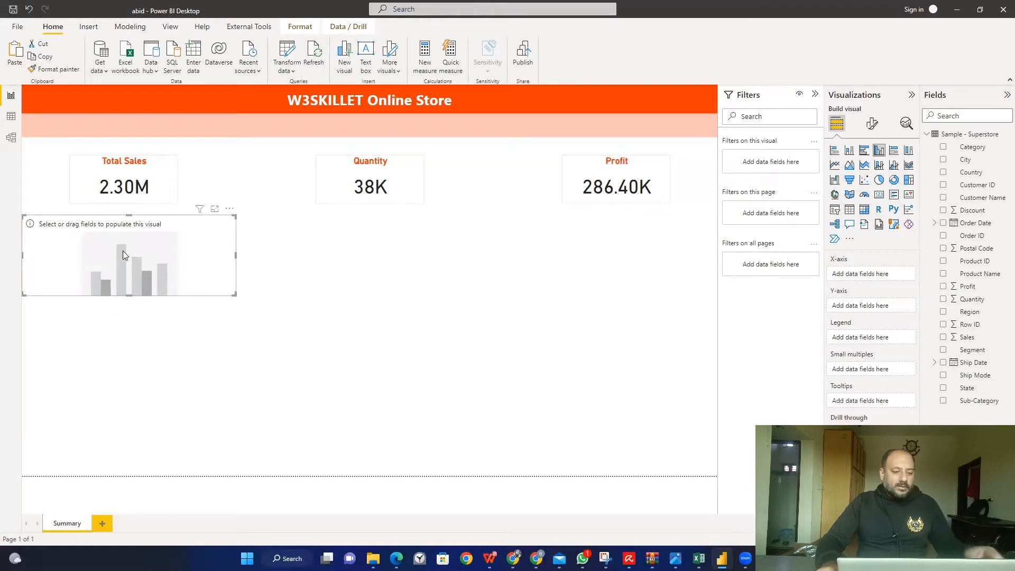
{"action": "key", "text": "ctrl+c"}
{"action": "key", "text": "ctrl+v"}
{"action": "left_click_drag", "start_coordinate": [122, 247], "coordinate": [349, 257]}
{"action": "key", "text": "ctrl+v"}
{"action": "left_click_drag", "start_coordinate": [206, 242], "coordinate": [594, 245]}
{"action": "left_click", "coordinate": [340, 254]}
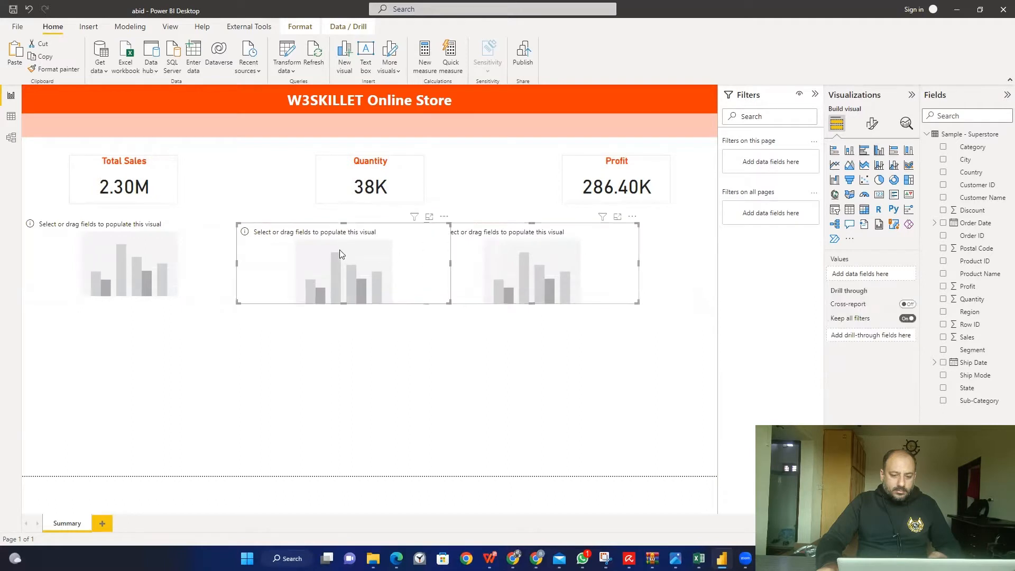
{"action": "left_click", "coordinate": [162, 269], "text": "ctrl"}
{"action": "left_click", "coordinate": [317, 326]}
{"action": "left_click", "coordinate": [188, 257]}
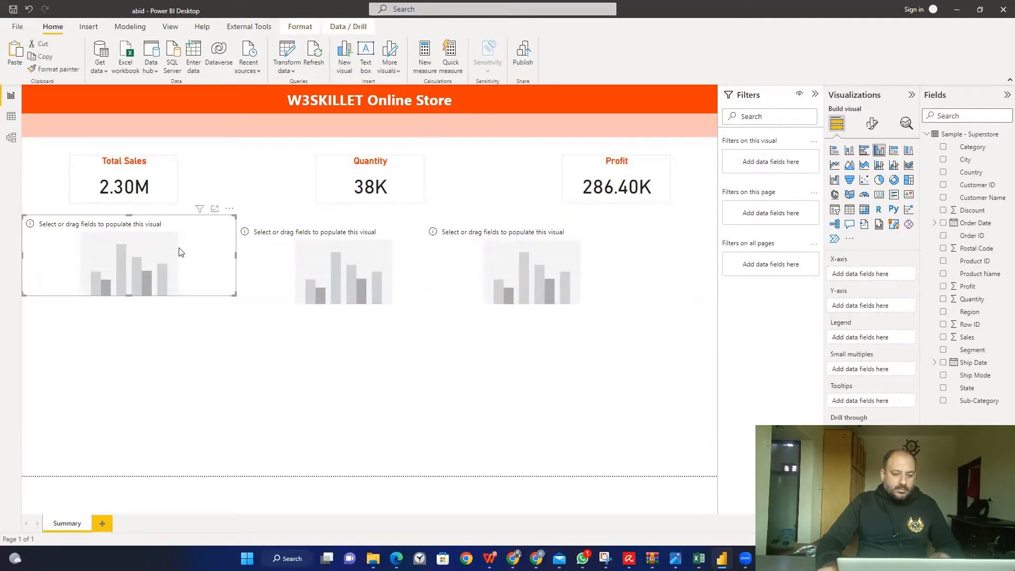
{"action": "left_click", "coordinate": [364, 261]}
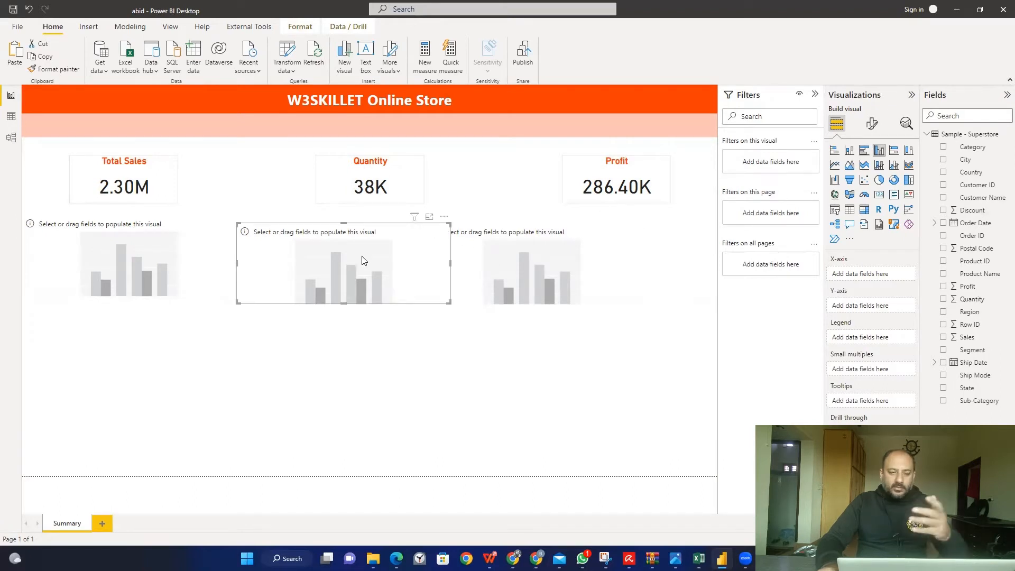
{"action": "key", "text": "Delete"}
{"action": "left_click", "coordinate": [495, 263]}
{"action": "key", "text": "Delete"}
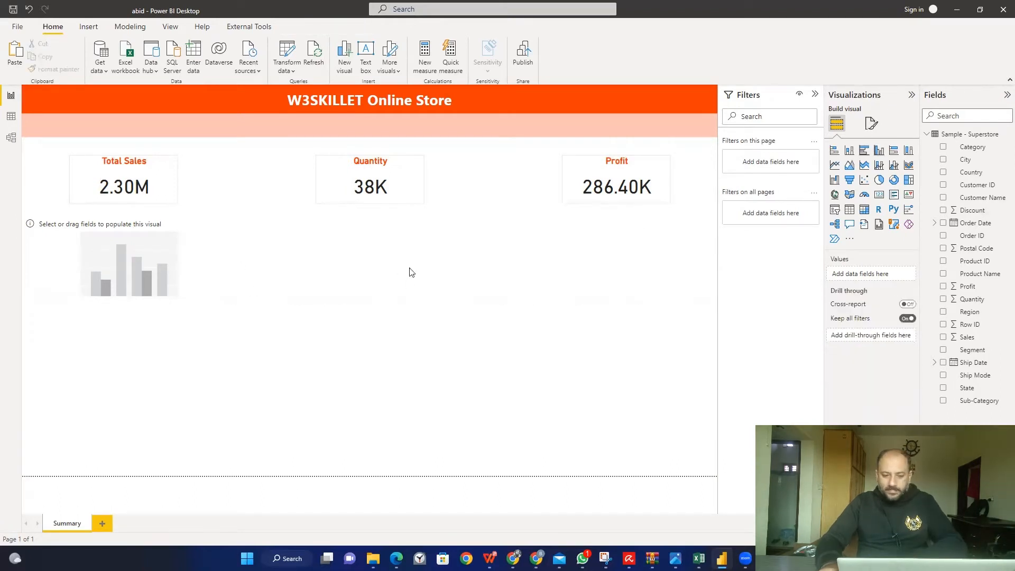
Plot Sales on the Y-axis by Category on the X-axis in the column chart, and make the chart slightly taller
{"action": "left_click", "coordinate": [145, 275]}
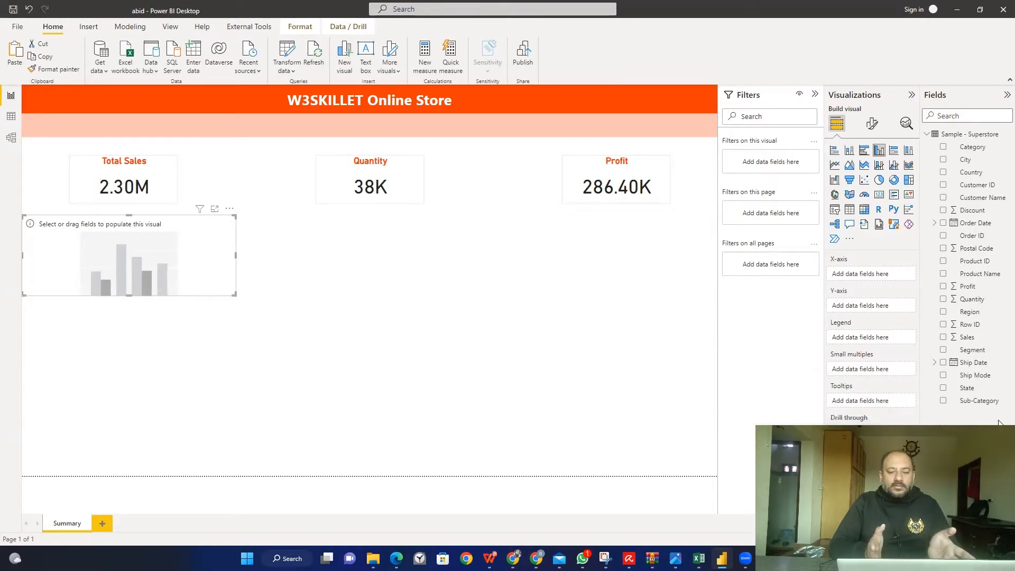
{"action": "left_click_drag", "start_coordinate": [966, 153], "coordinate": [871, 275]}
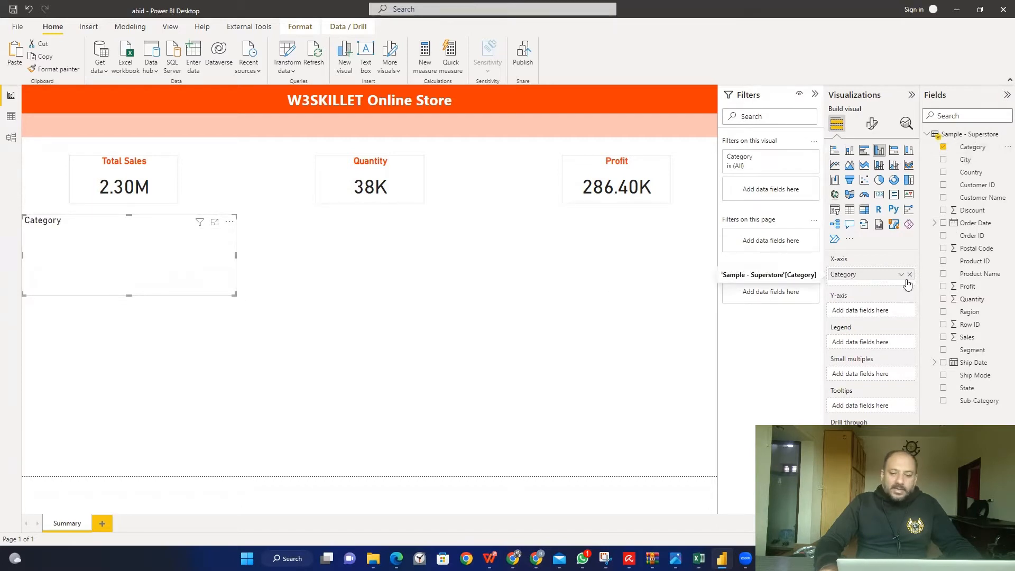
{"action": "left_click_drag", "start_coordinate": [966, 336], "coordinate": [867, 311]}
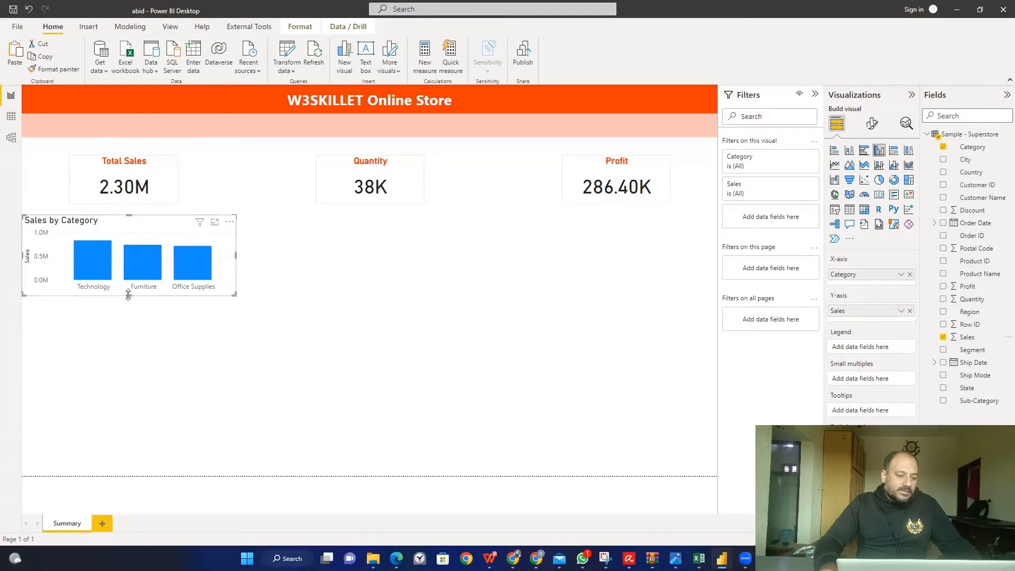
{"action": "left_click_drag", "start_coordinate": [127, 305], "coordinate": [127, 326]}
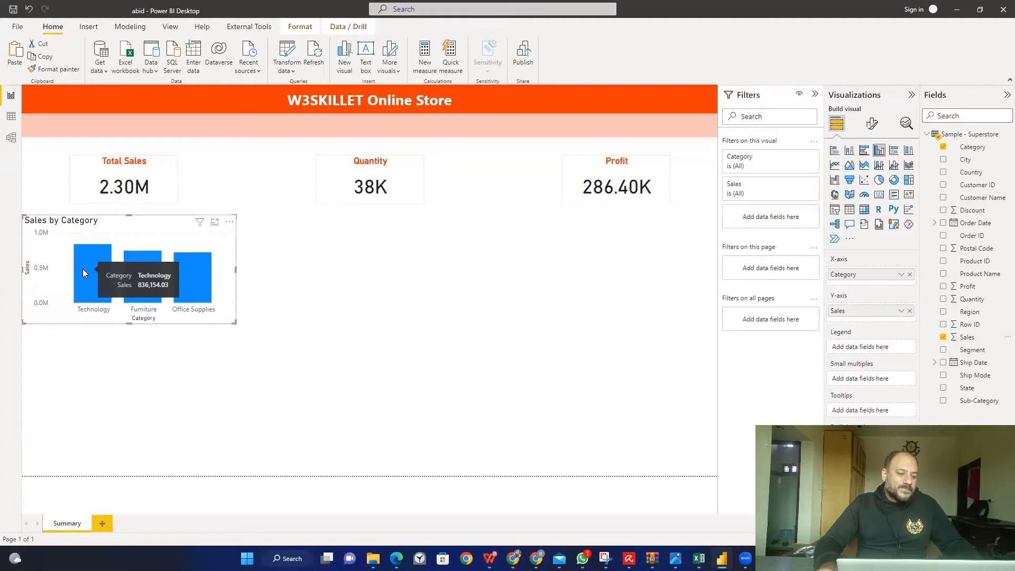
{"action": "mouse_move", "coordinate": [142, 267]}
{"action": "mouse_move", "coordinate": [175, 278]}
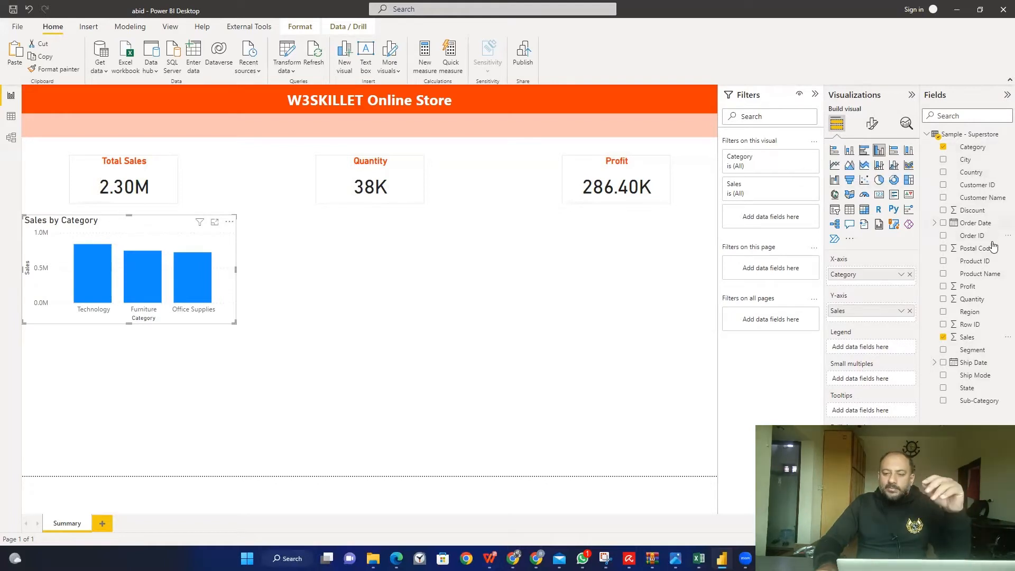
Try splitting the sales chart by Region as clustered and stacked columns, and remove Region from the legend again
{"action": "left_click_drag", "start_coordinate": [983, 310], "coordinate": [846, 345]}
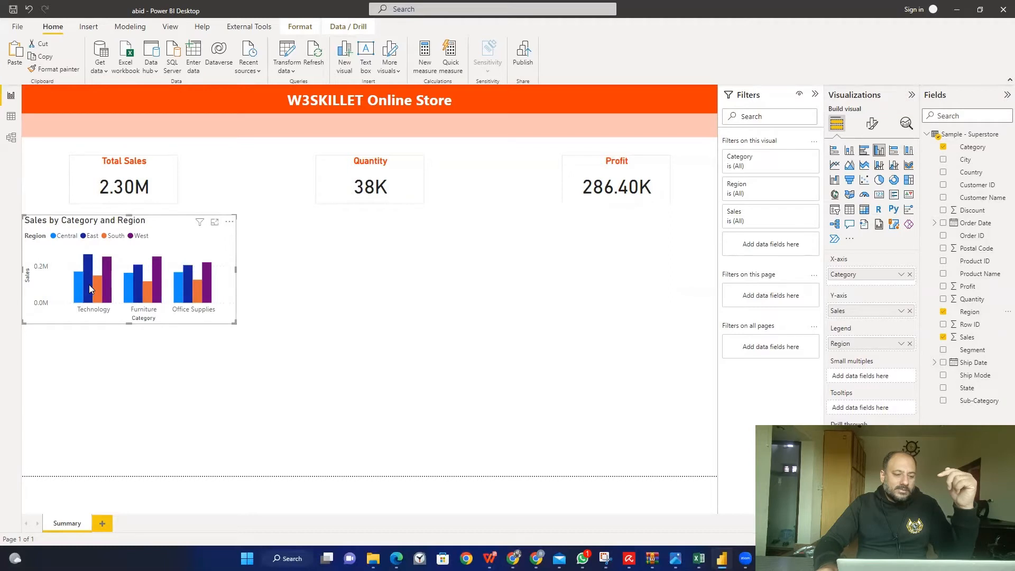
{"action": "mouse_move", "coordinate": [104, 284]}
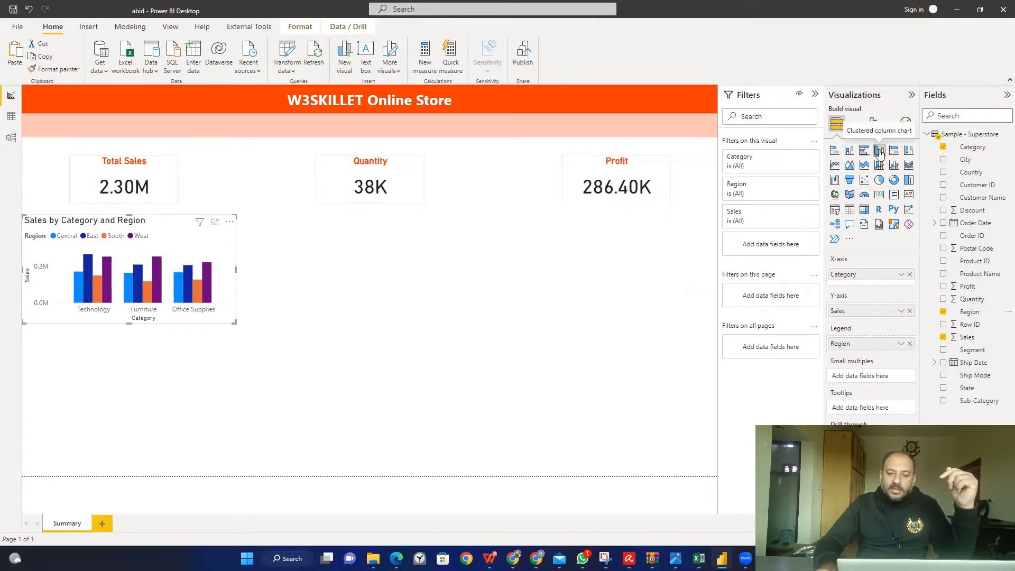
{"action": "left_click", "coordinate": [856, 151]}
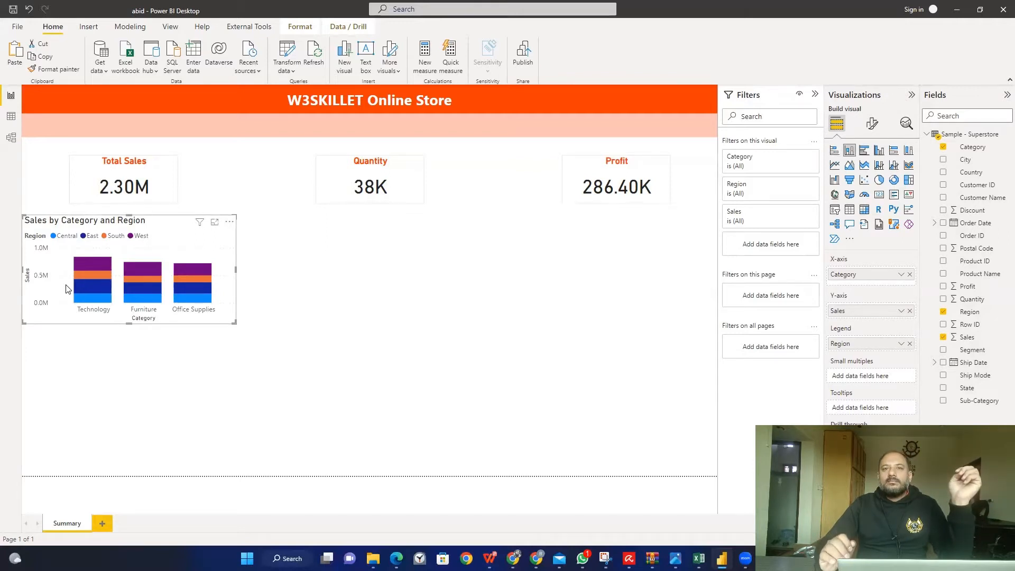
{"action": "left_click", "coordinate": [910, 343]}
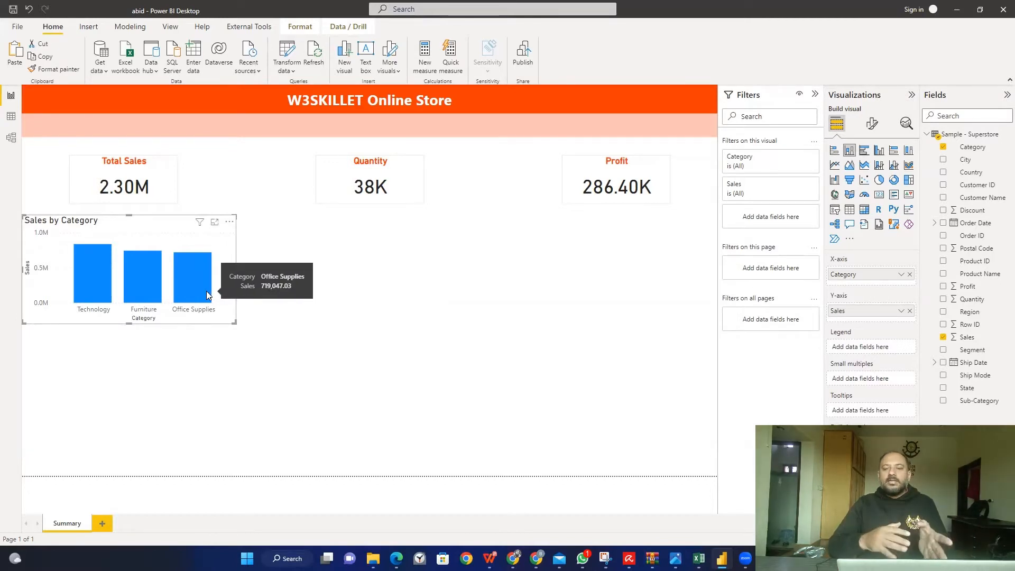
Convert the Sales by Category chart to a pie chart and set its legend position to Bottom center
{"action": "left_click", "coordinate": [880, 180]}
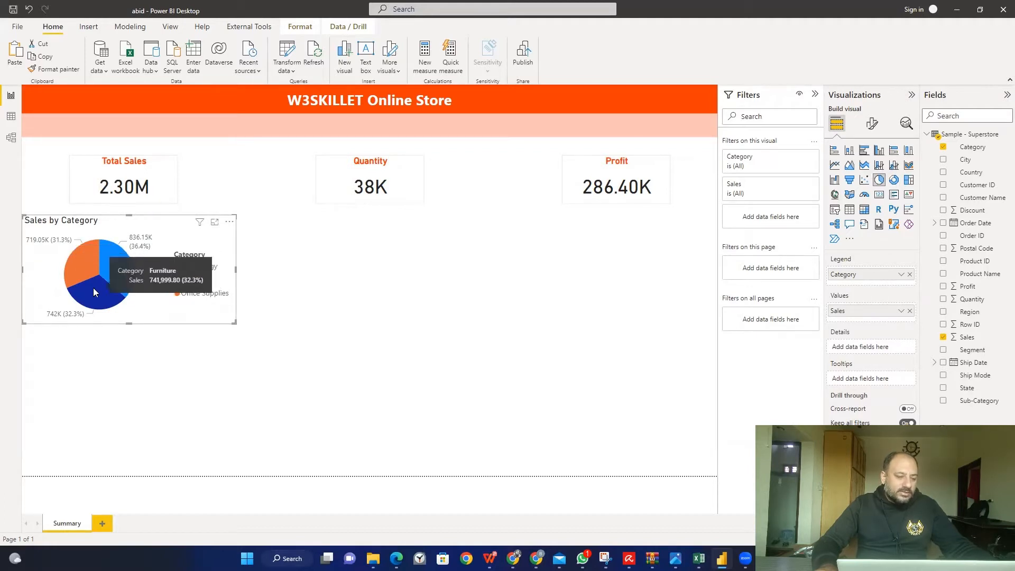
{"action": "mouse_move", "coordinate": [74, 257]}
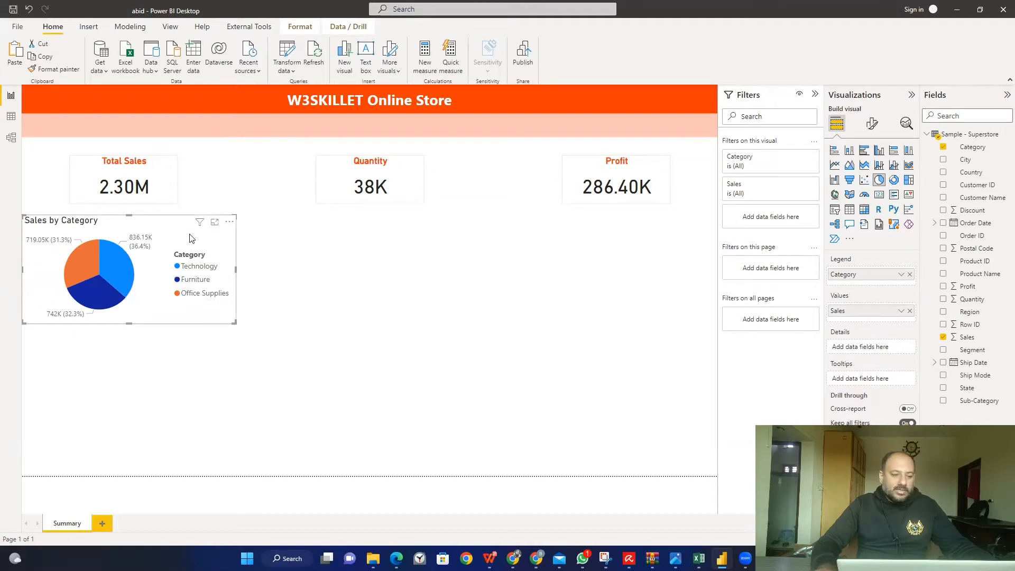
{"action": "left_click", "coordinate": [872, 127]}
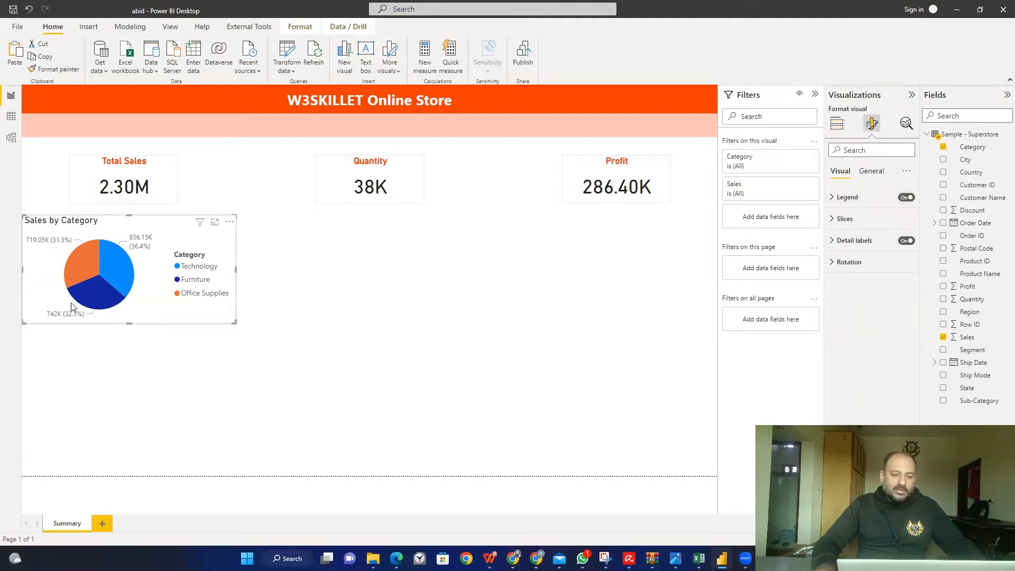
{"action": "left_click", "coordinate": [905, 198]}
{"action": "left_click", "coordinate": [906, 198]}
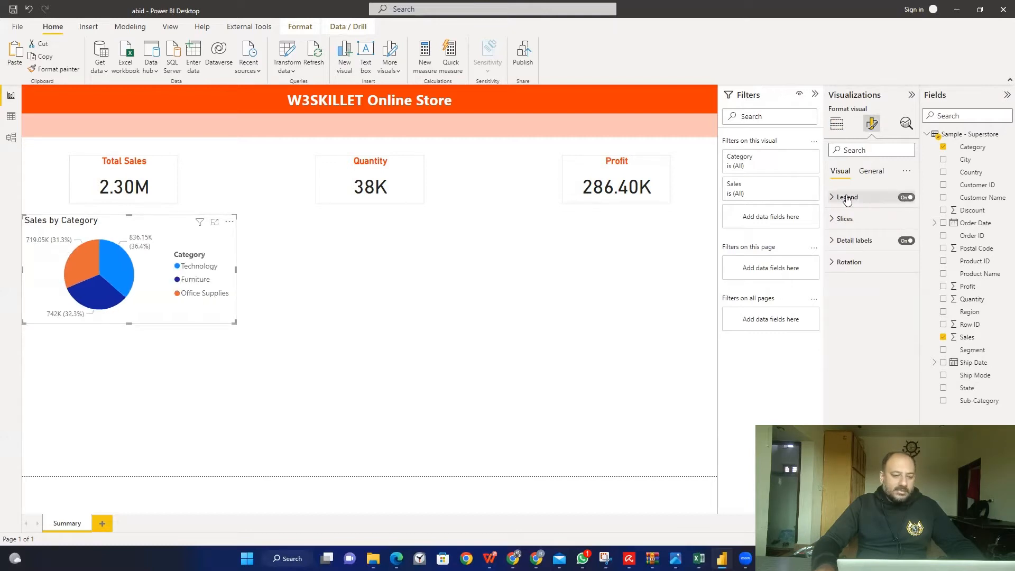
{"action": "left_click", "coordinate": [836, 199]}
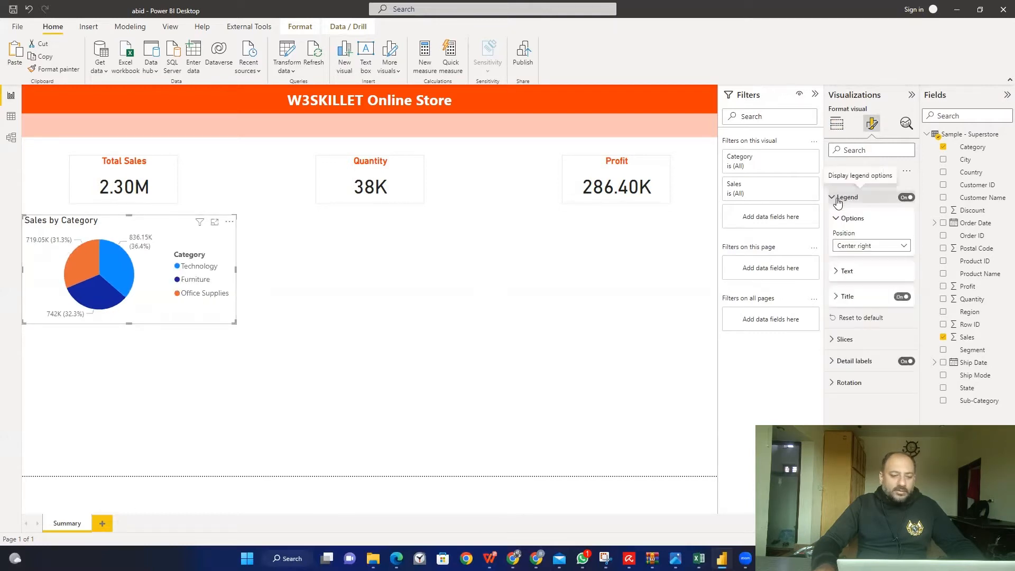
{"action": "left_click", "coordinate": [867, 247]}
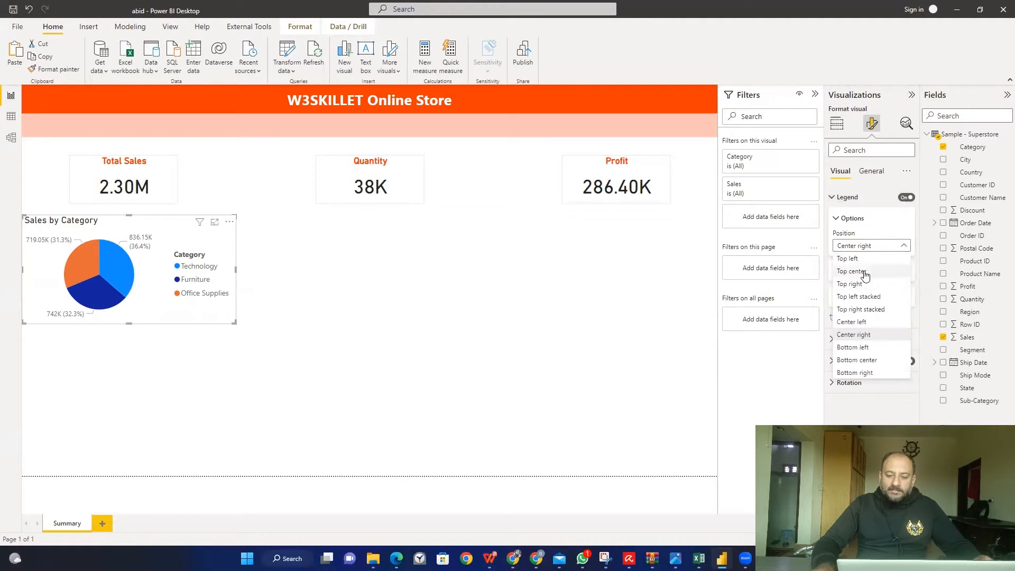
{"action": "left_click", "coordinate": [865, 272]}
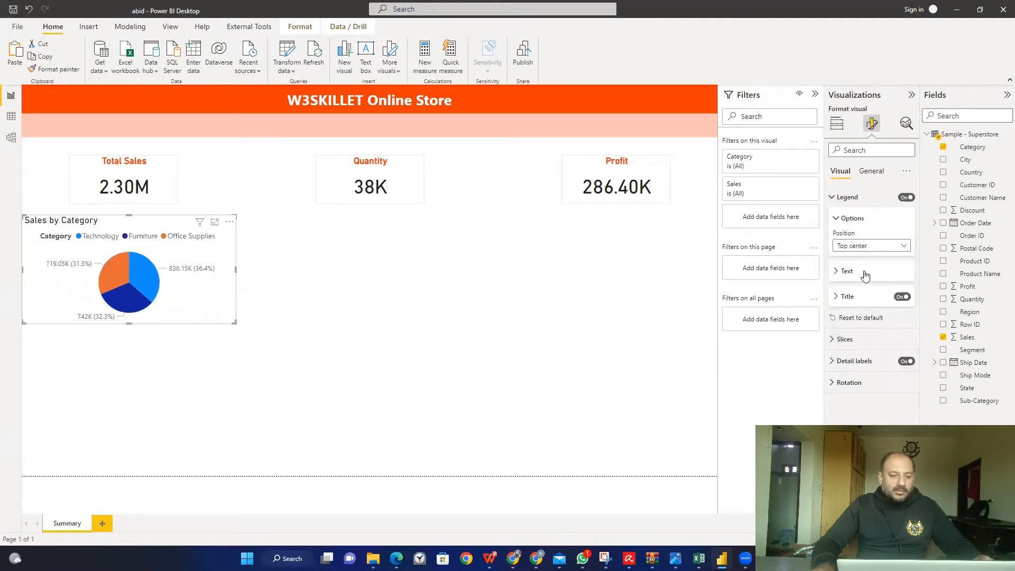
{"action": "left_click", "coordinate": [863, 248]}
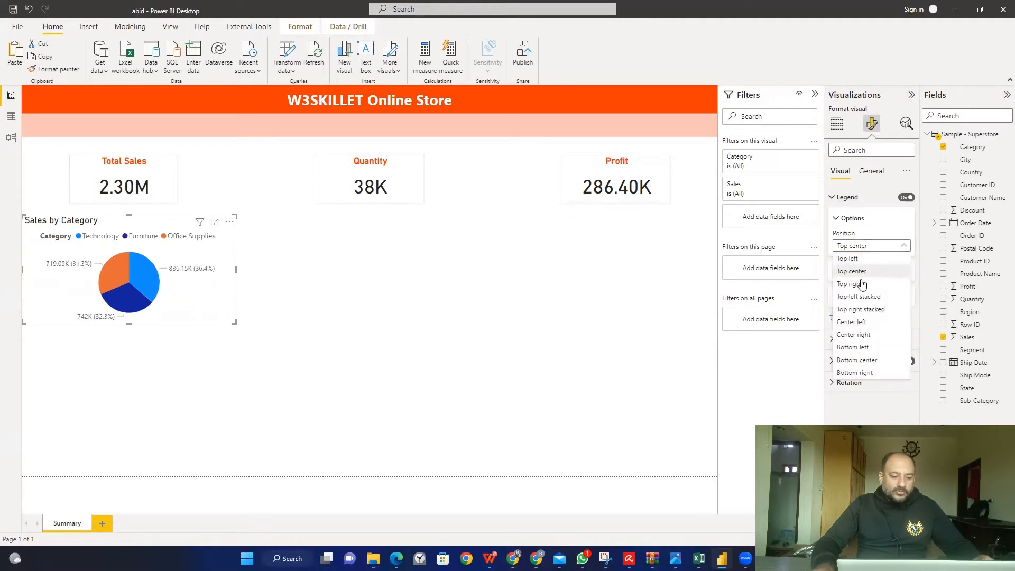
{"action": "left_click", "coordinate": [869, 360]}
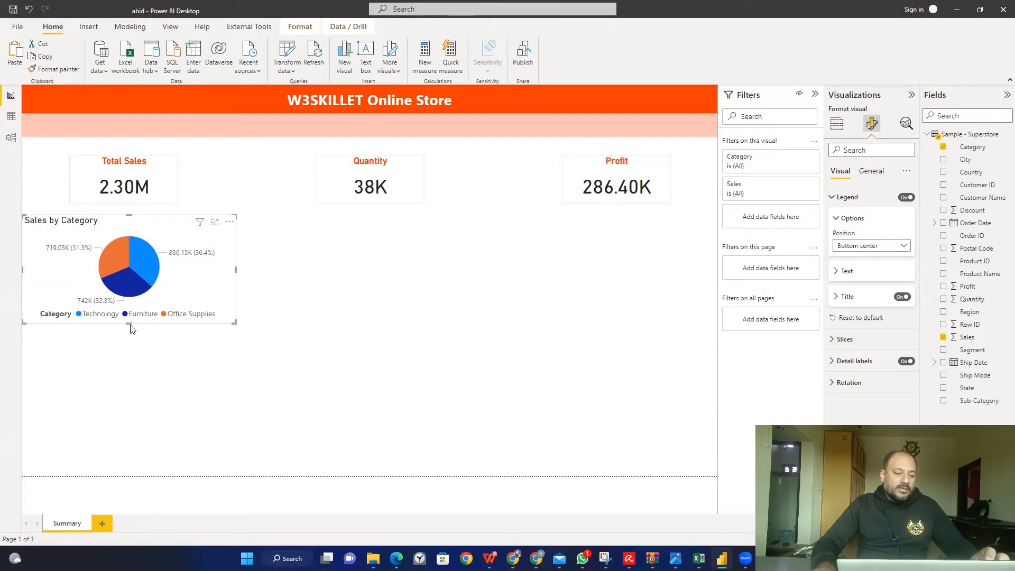
Make the pie chart's legend text bold and orange-red, keeping Category as the legend title
{"action": "left_click", "coordinate": [835, 273]}
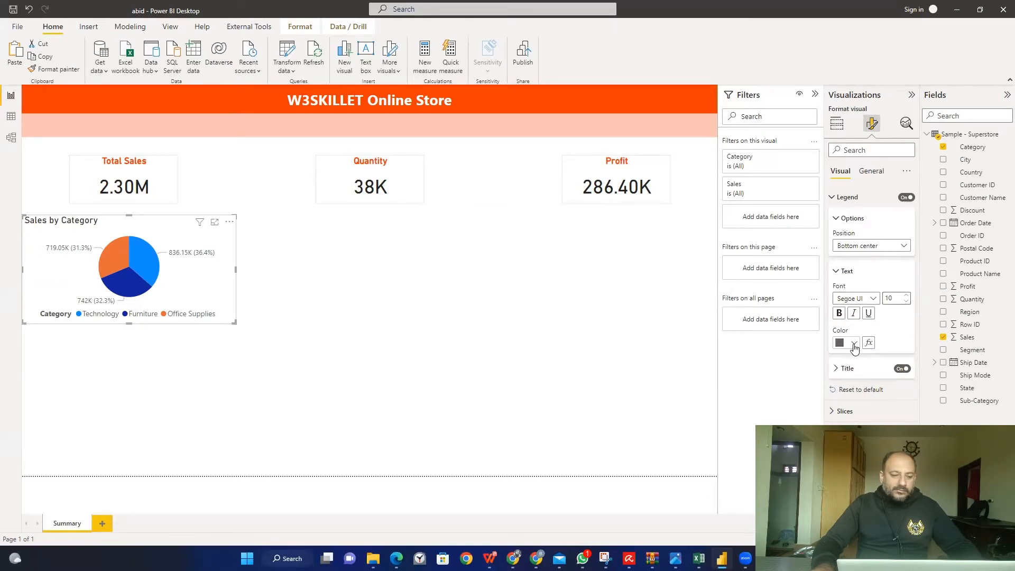
{"action": "left_click", "coordinate": [852, 343]}
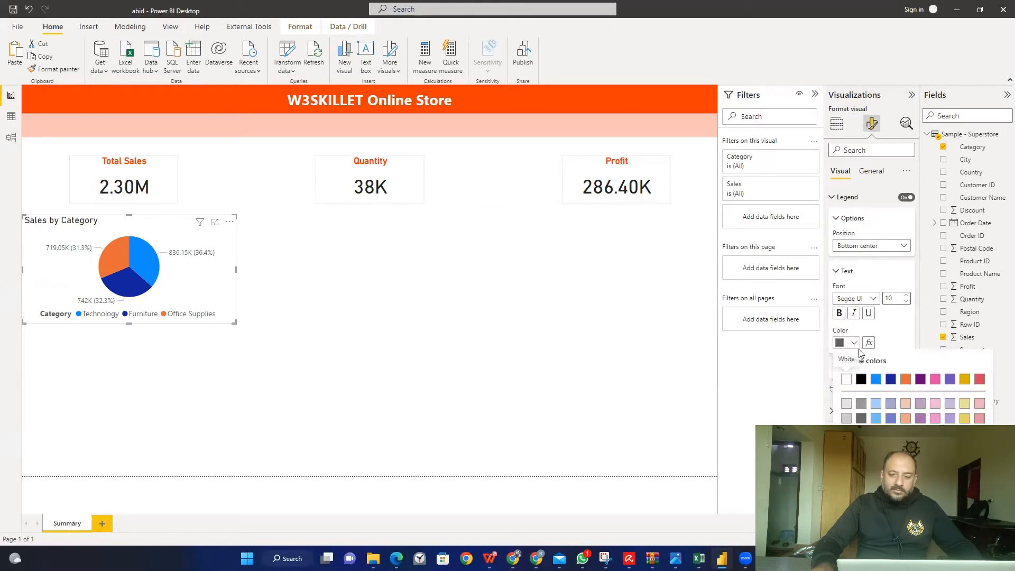
{"action": "left_click", "coordinate": [846, 495]}
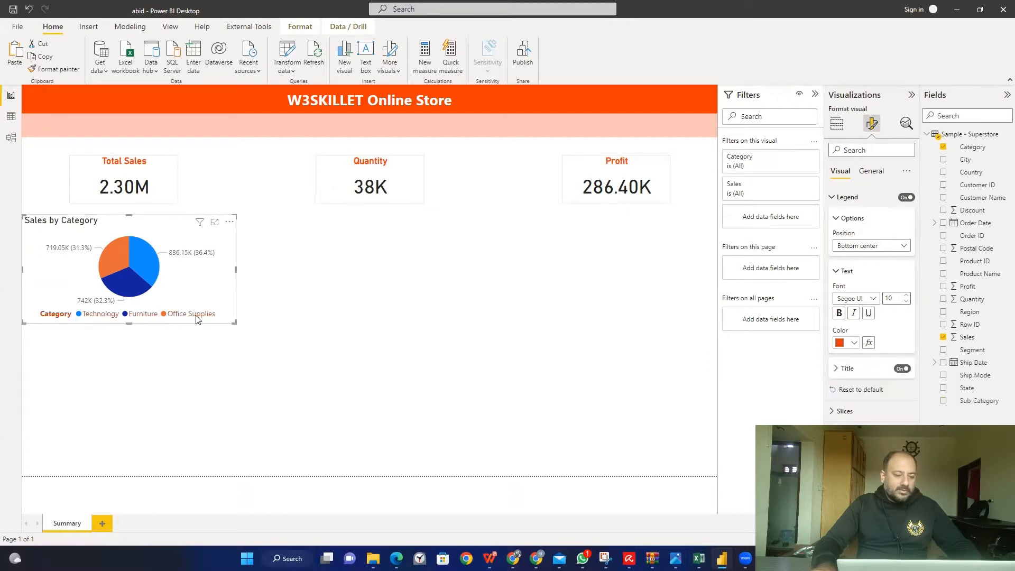
{"action": "left_click", "coordinate": [838, 313]}
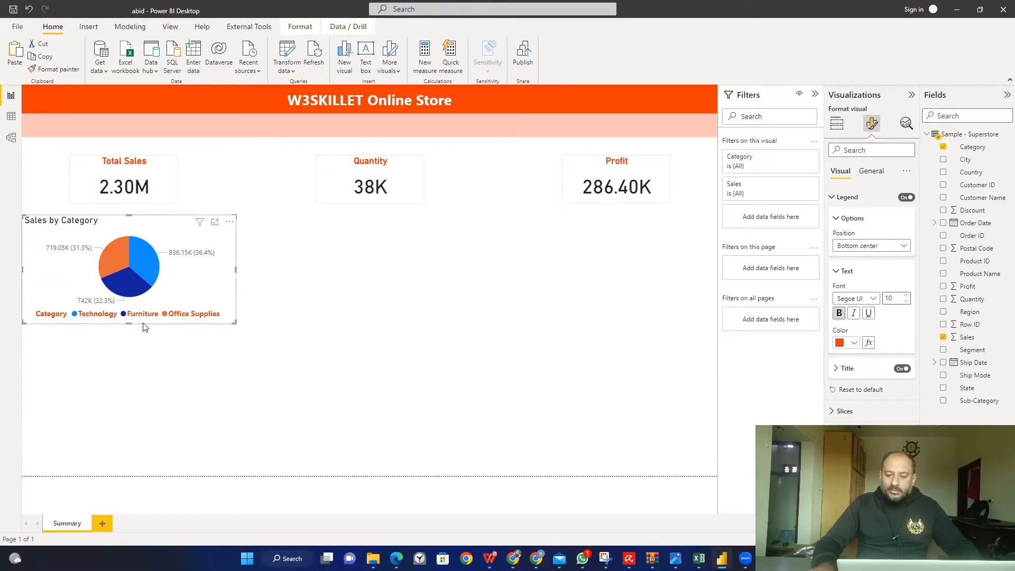
{"action": "left_click", "coordinate": [838, 370]}
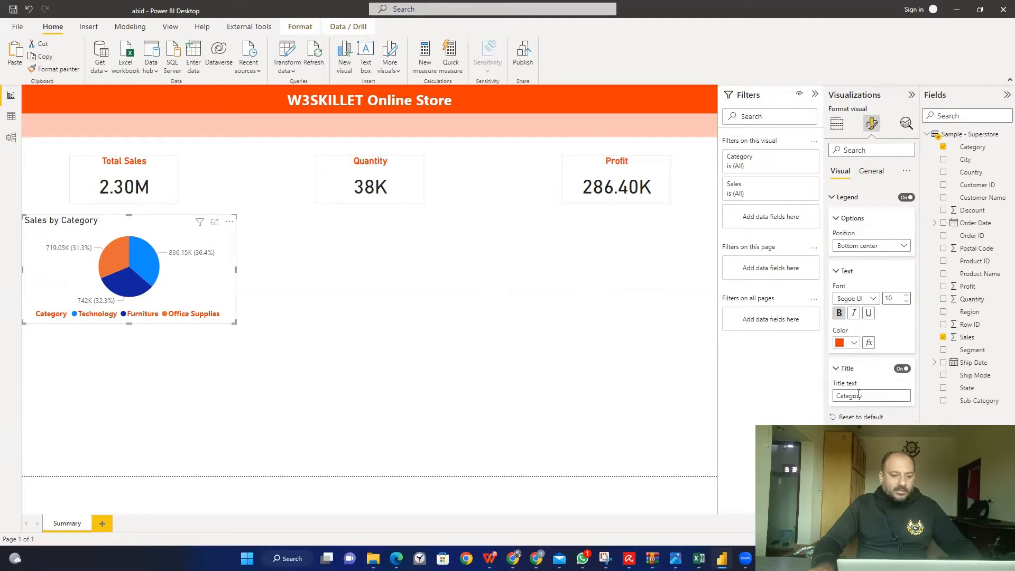
{"action": "left_click", "coordinate": [882, 397]}
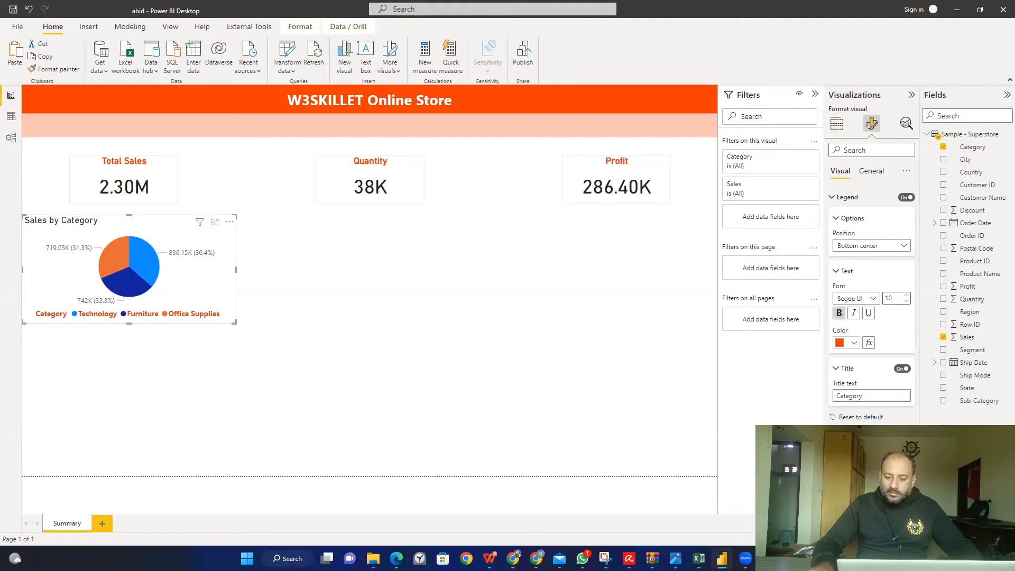
Set the position of the pie chart's detail labels to Prefer inside
{"action": "scroll", "coordinate": [870, 296], "scroll_direction": "down", "scroll_amount": 3}
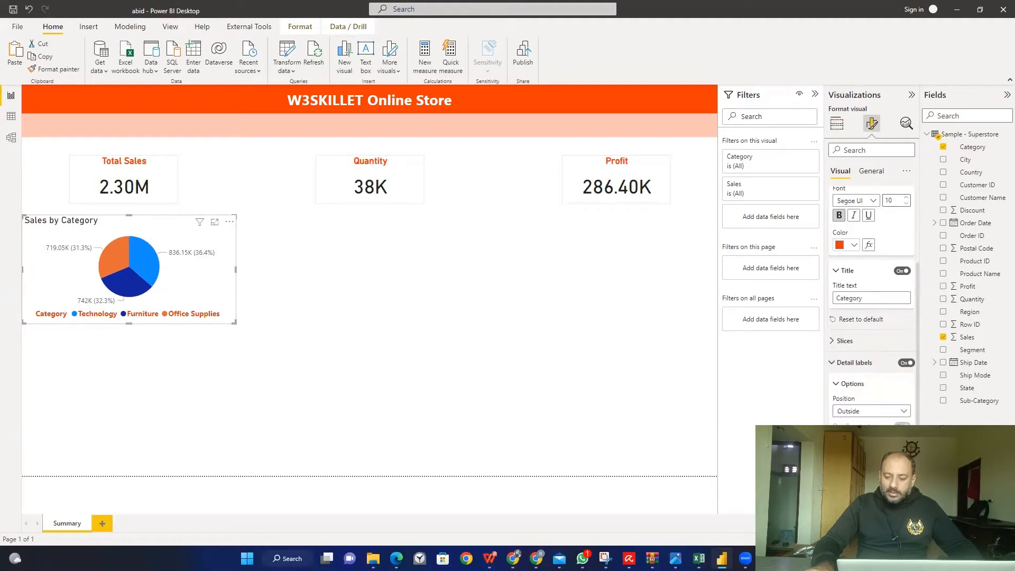
{"action": "left_click", "coordinate": [862, 412]}
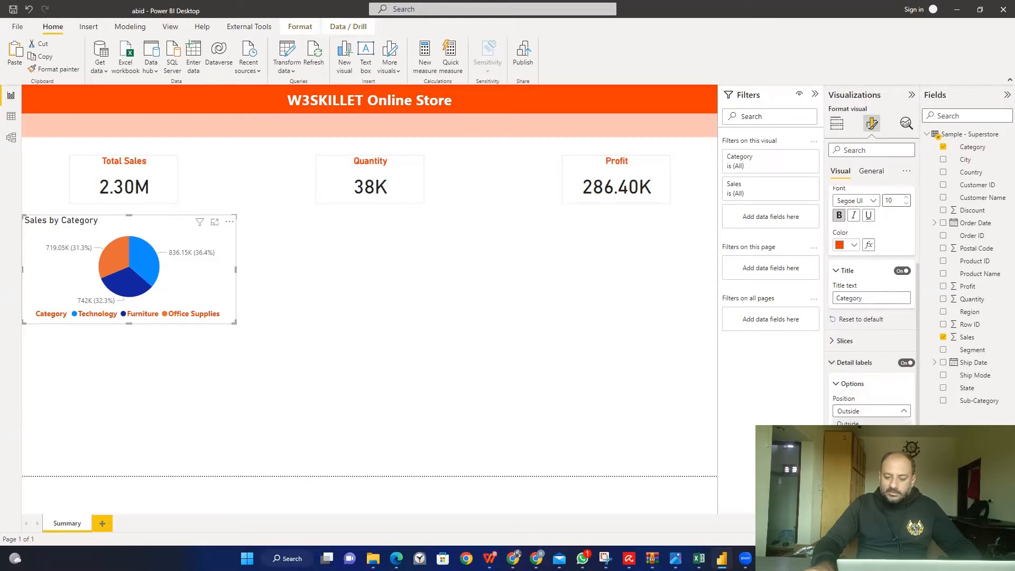
{"action": "left_click", "coordinate": [861, 462]}
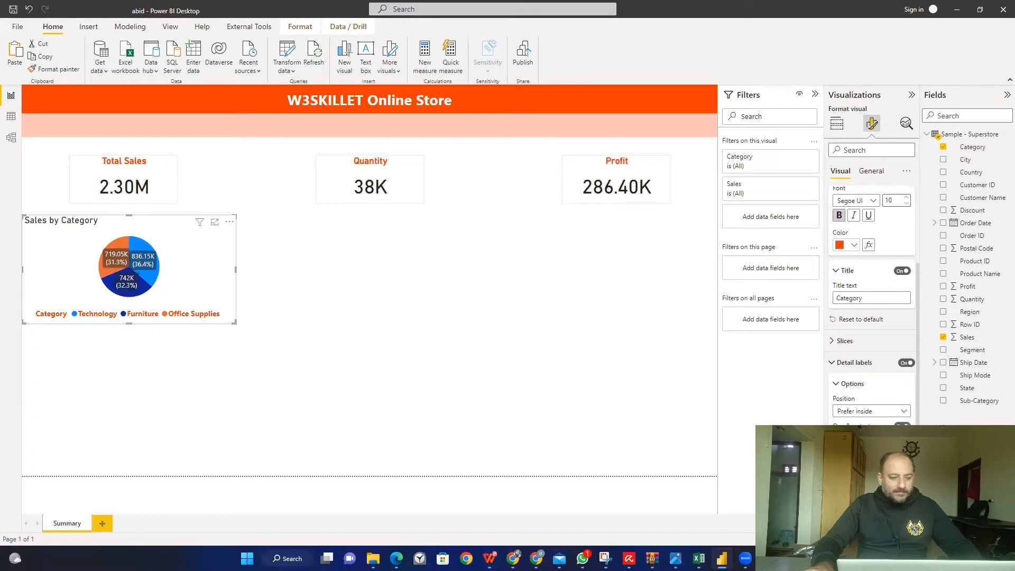
{"action": "left_click", "coordinate": [873, 413]}
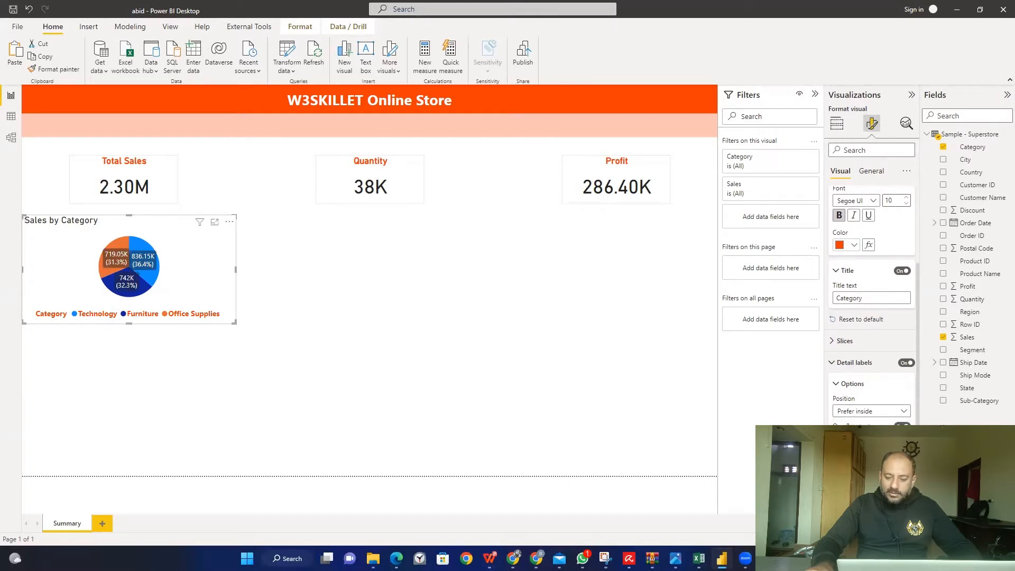
{"action": "left_click", "coordinate": [866, 412]}
{"action": "left_click", "coordinate": [856, 461]}
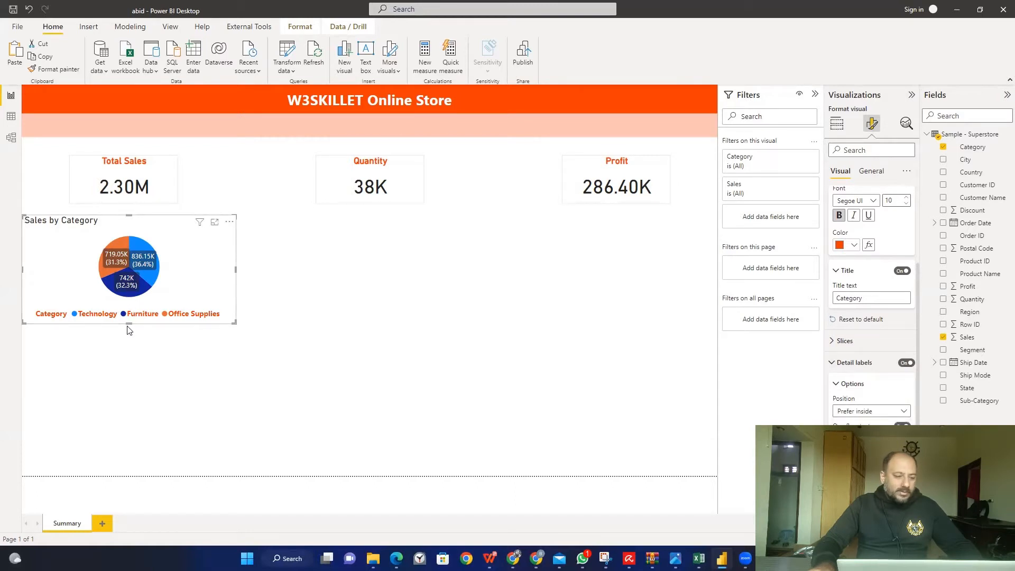
Make the Sales by Category pie chart taller and convert it to a donut chart, comparing it with the clustered column and pie types
{"action": "left_click_drag", "start_coordinate": [129, 321], "coordinate": [128, 395]}
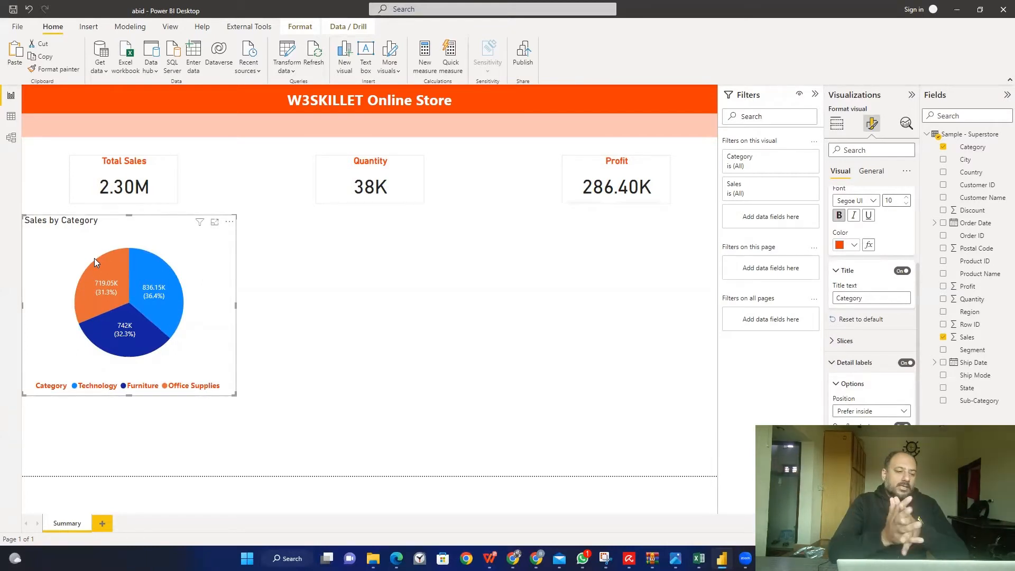
{"action": "left_click", "coordinate": [837, 124]}
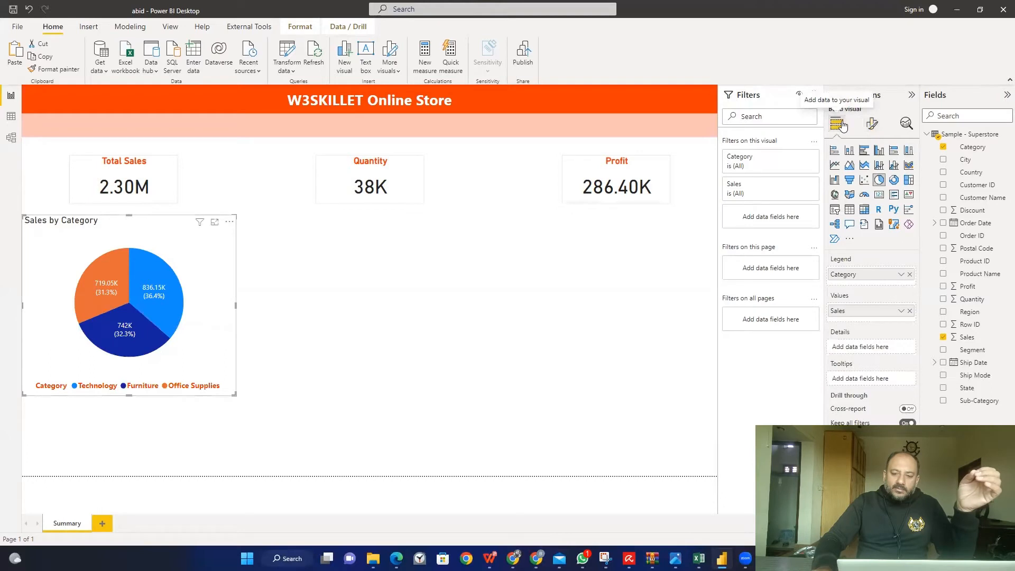
{"action": "left_click", "coordinate": [893, 180]}
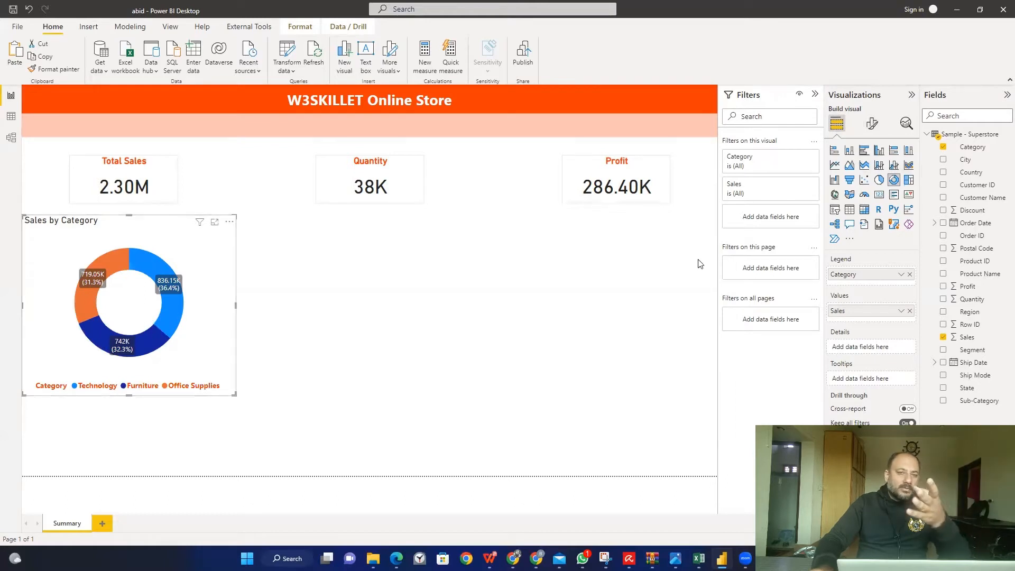
{"action": "left_click", "coordinate": [878, 151]}
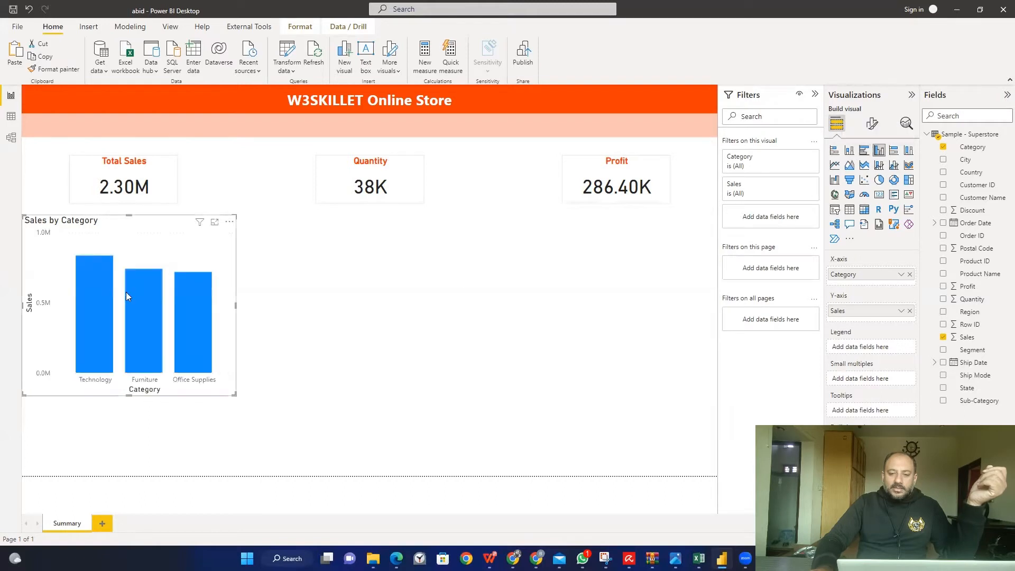
{"action": "left_click", "coordinate": [878, 180]}
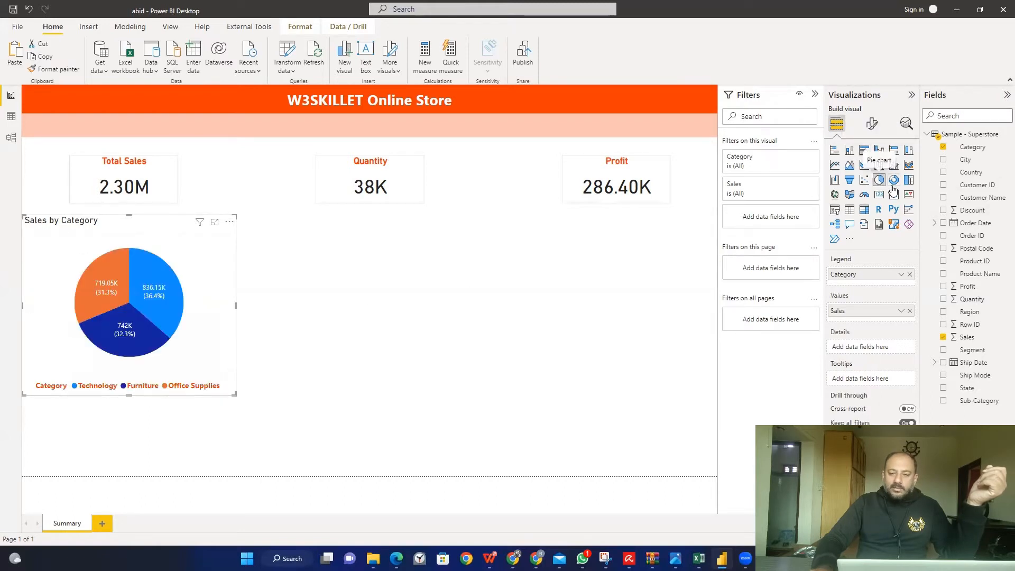
{"action": "left_click", "coordinate": [893, 181]}
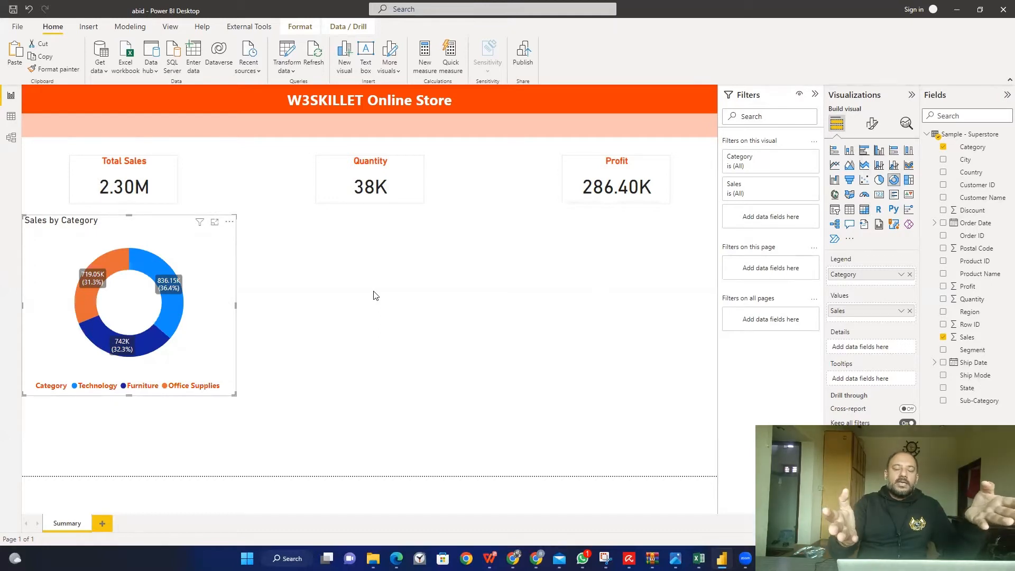
Shrink the Sales by Category donut chart and place it centred directly below the Total Sales card
{"action": "left_click_drag", "start_coordinate": [233, 393], "coordinate": [170, 321]}
{"action": "left_click_drag", "start_coordinate": [154, 228], "coordinate": [177, 223]}
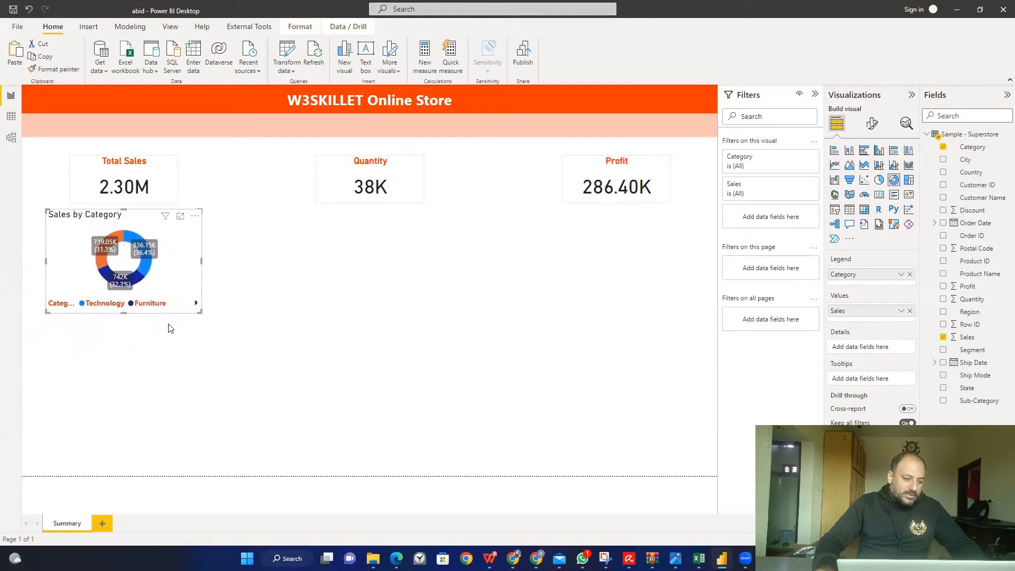
{"action": "left_click", "coordinate": [249, 299]}
{"action": "left_click", "coordinate": [190, 263]}
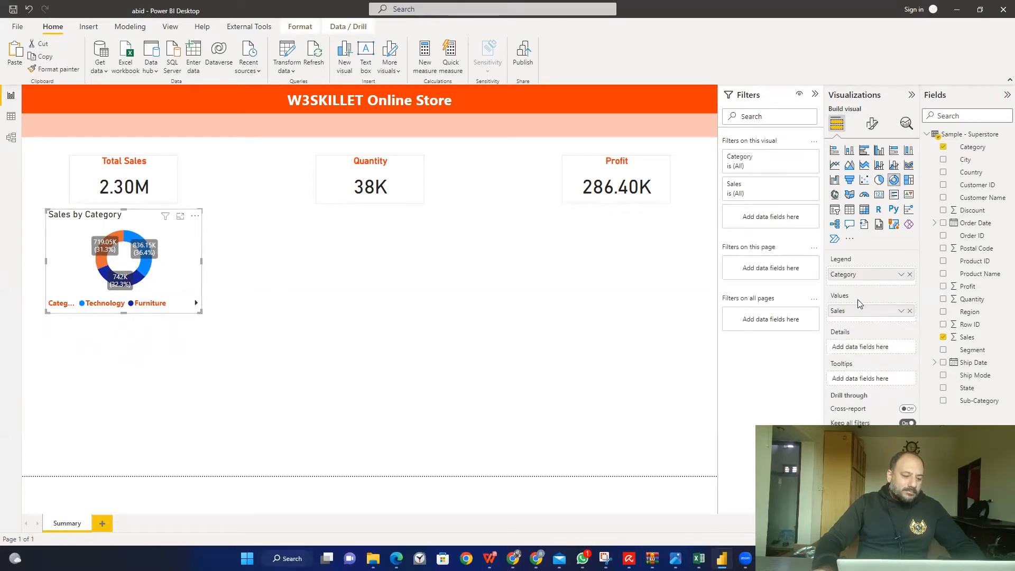
Reduce the donut chart's legend font size to 8 and turn off bold for the legend text
{"action": "left_click", "coordinate": [872, 123]}
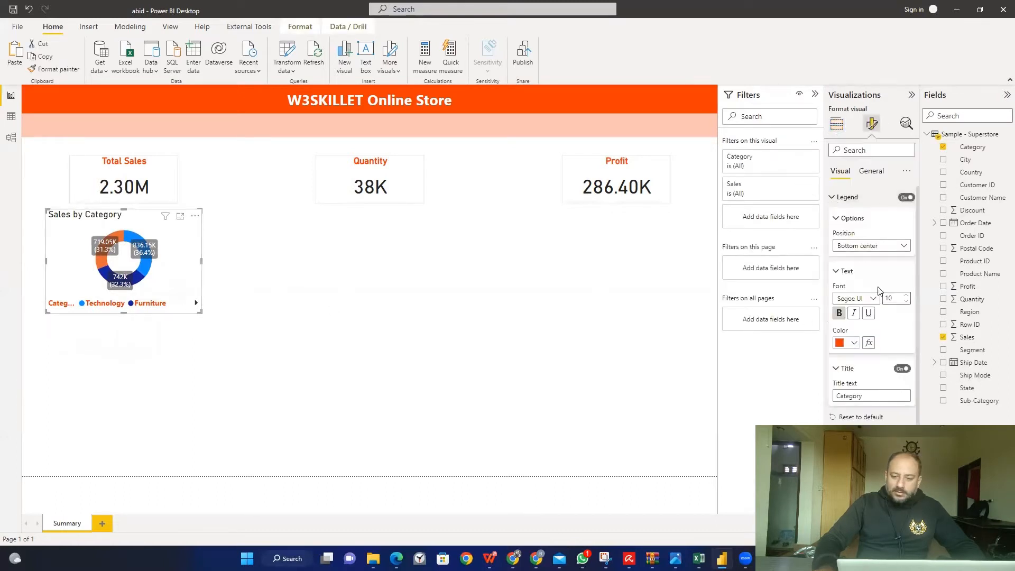
{"action": "left_click", "coordinate": [905, 304]}
{"action": "left_click", "coordinate": [905, 304]}
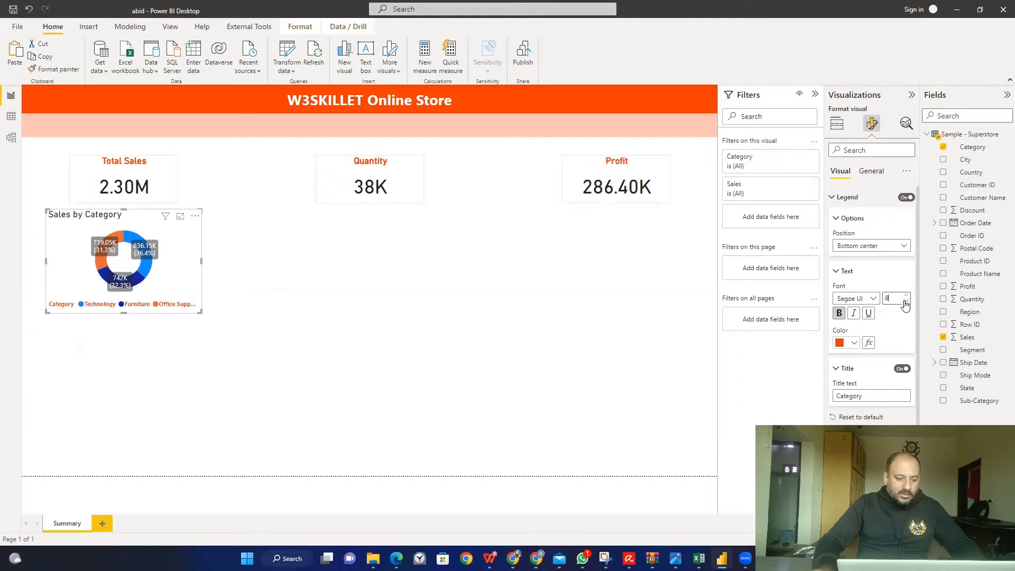
{"action": "left_click", "coordinate": [839, 313]}
{"action": "left_click", "coordinate": [112, 334]}
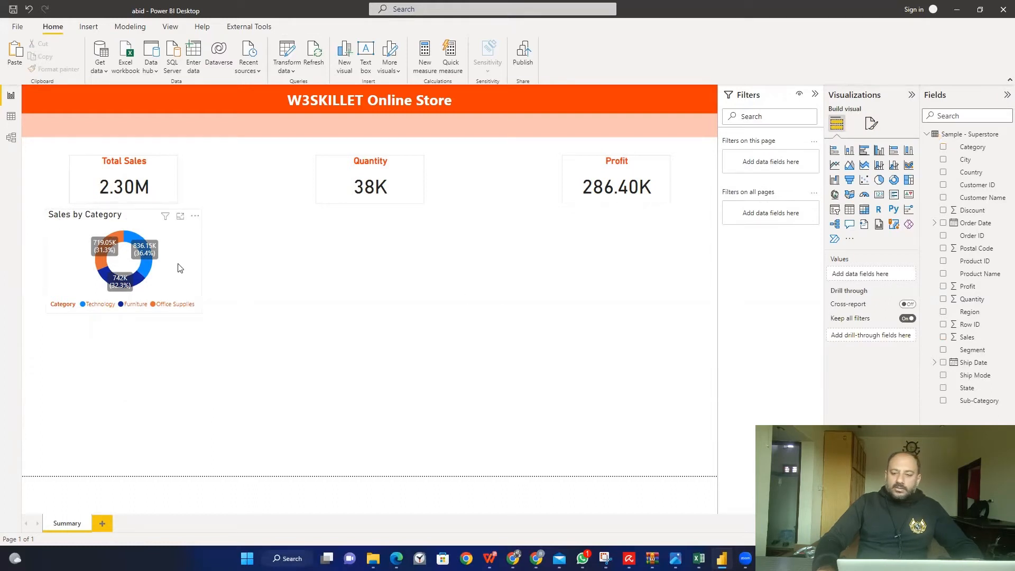
Centre the Sales by Category chart title and make it bold and orange-red
{"action": "left_click", "coordinate": [183, 280]}
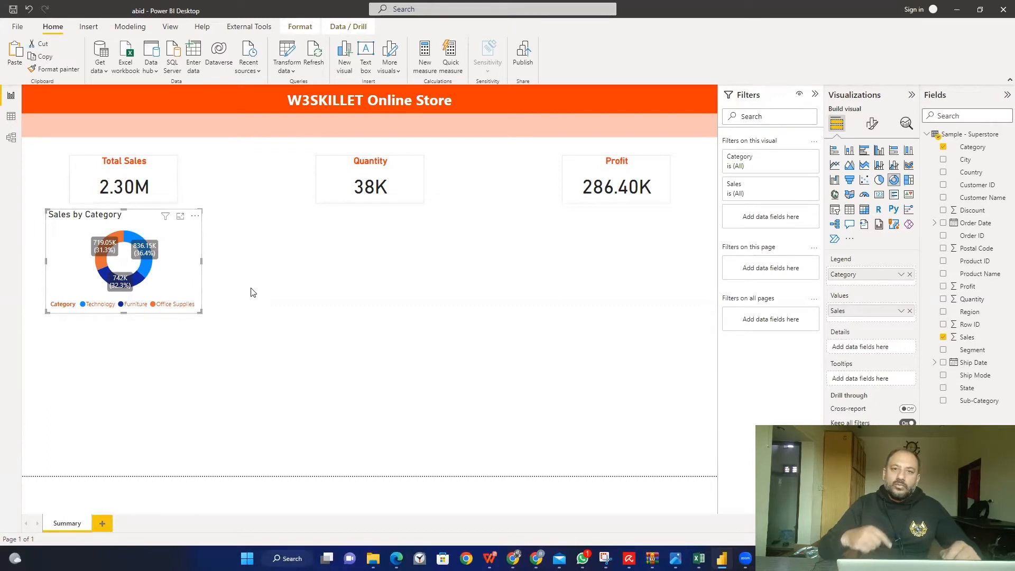
{"action": "left_click", "coordinate": [875, 127]}
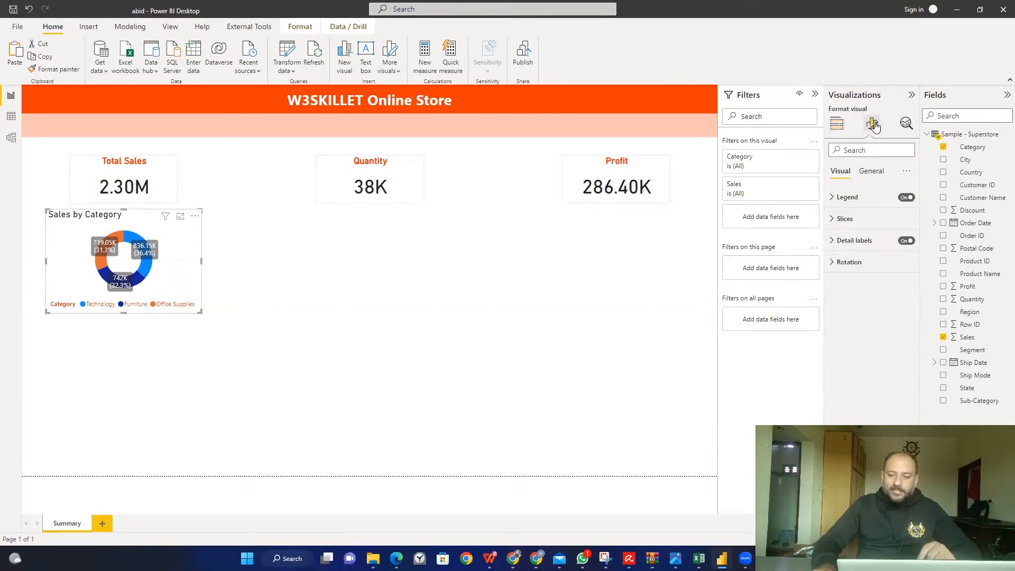
{"action": "left_click", "coordinate": [877, 172]}
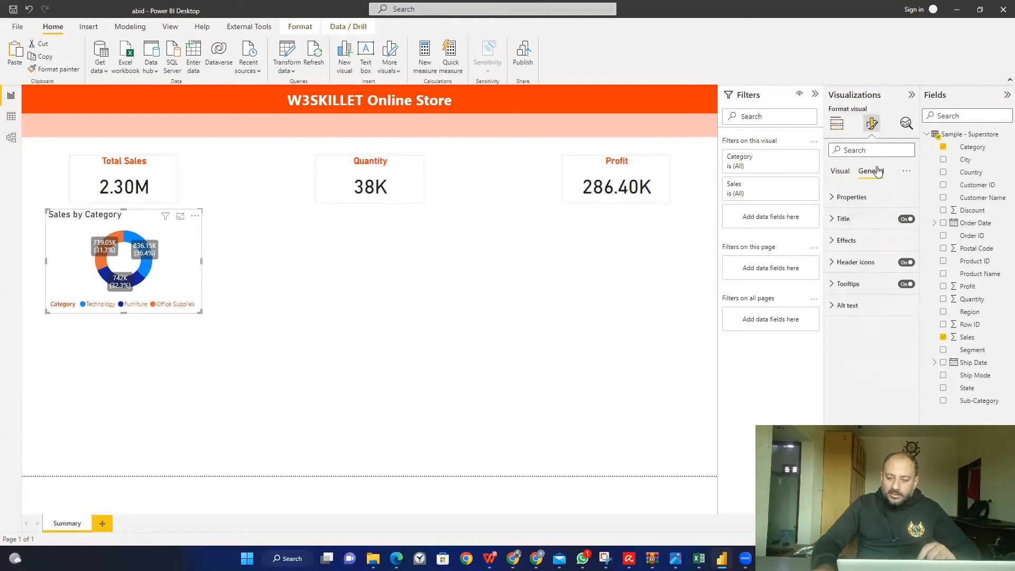
{"action": "left_click", "coordinate": [833, 220]}
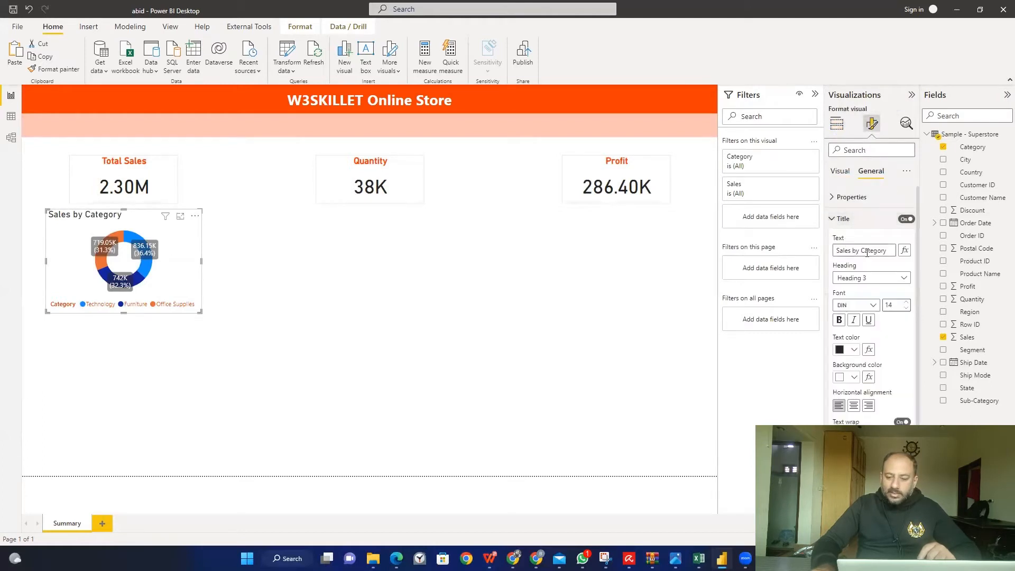
{"action": "left_click", "coordinate": [849, 408]}
{"action": "left_click", "coordinate": [853, 351]}
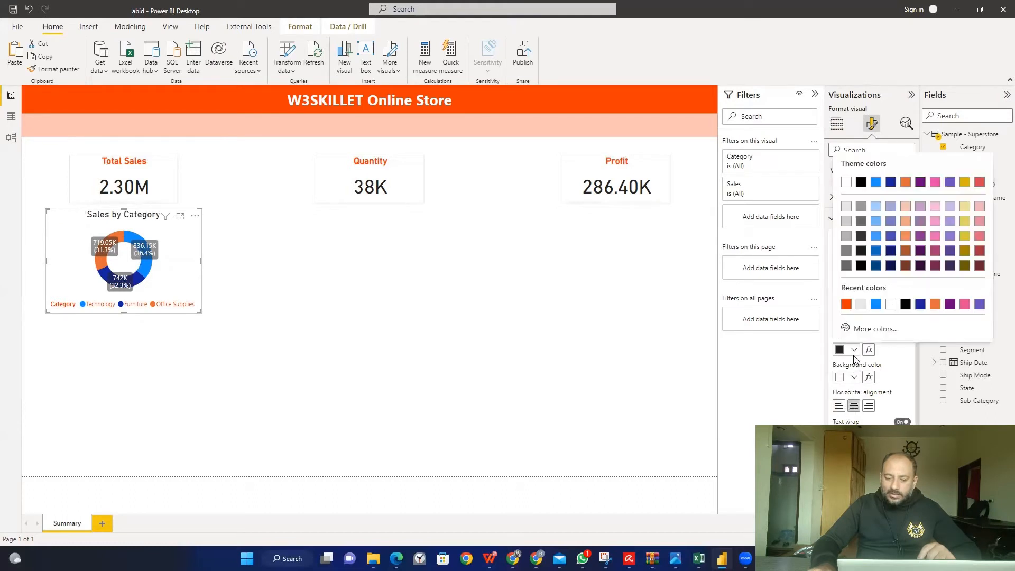
{"action": "left_click", "coordinate": [846, 304]}
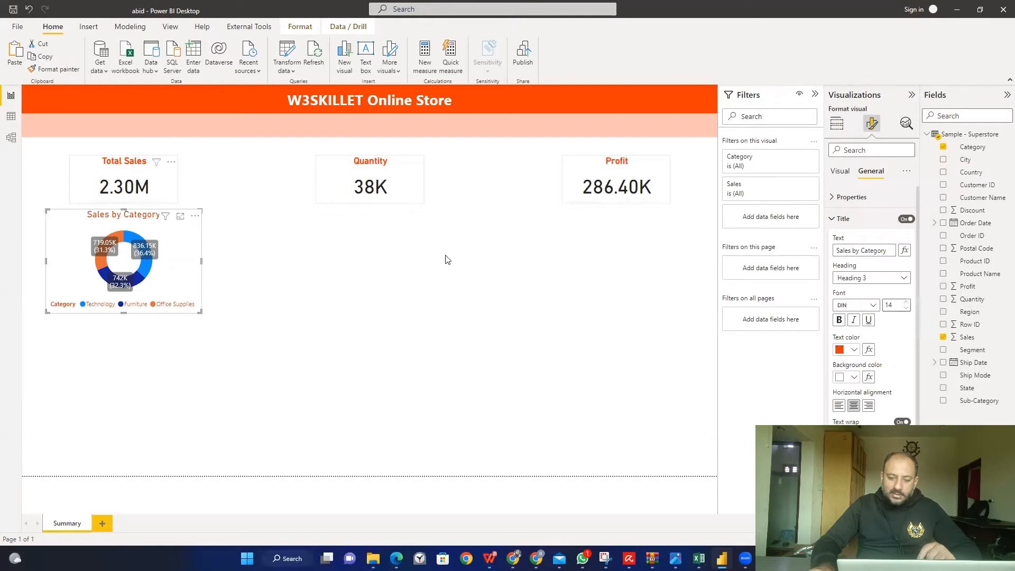
{"action": "left_click", "coordinate": [840, 321]}
{"action": "left_click", "coordinate": [224, 375]}
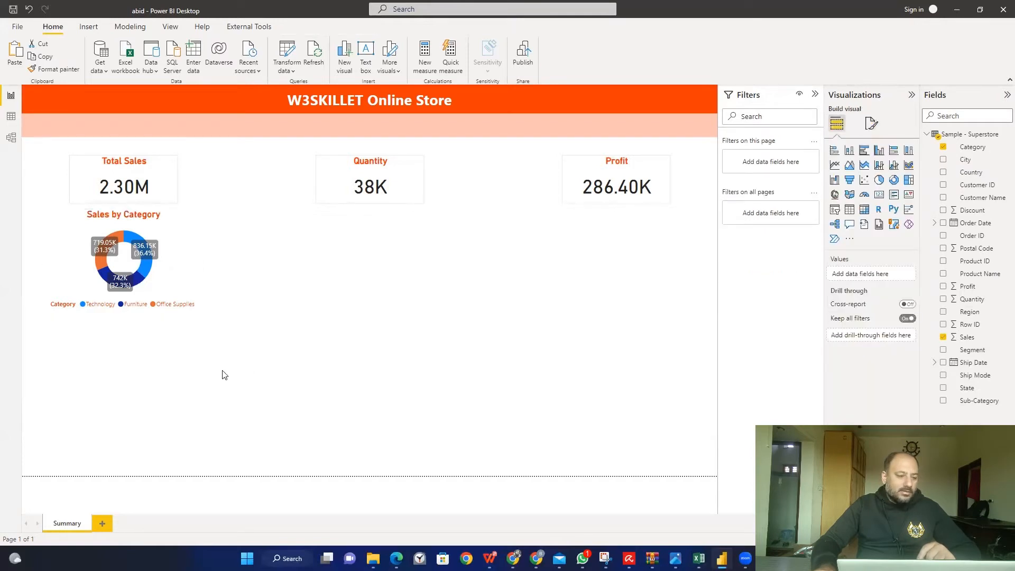
Stretch the donut chart to the page's left edge and widen it on the other side to about 419 overall
{"action": "left_click", "coordinate": [50, 265]}
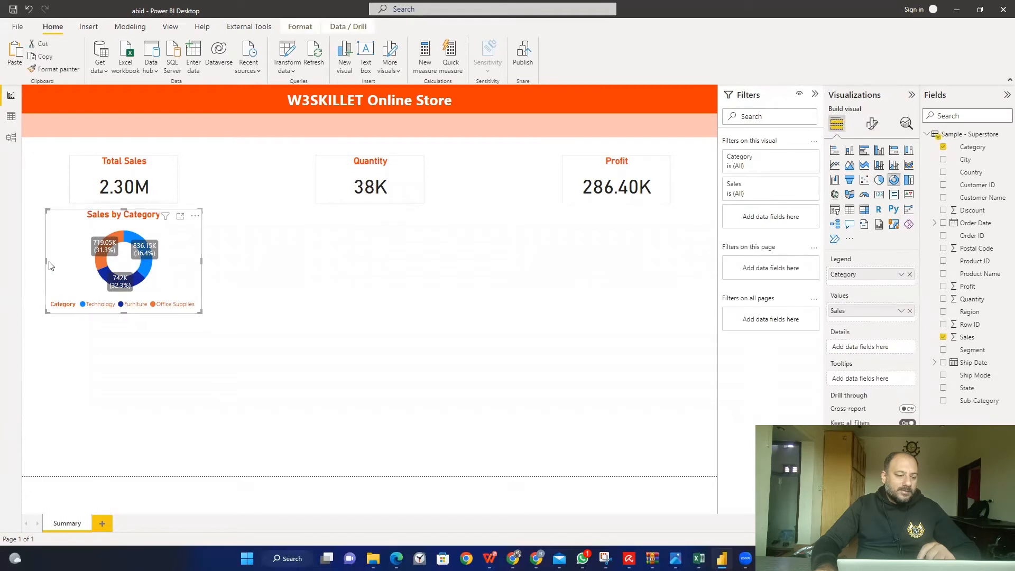
{"action": "left_click_drag", "start_coordinate": [46, 260], "coordinate": [23, 260]}
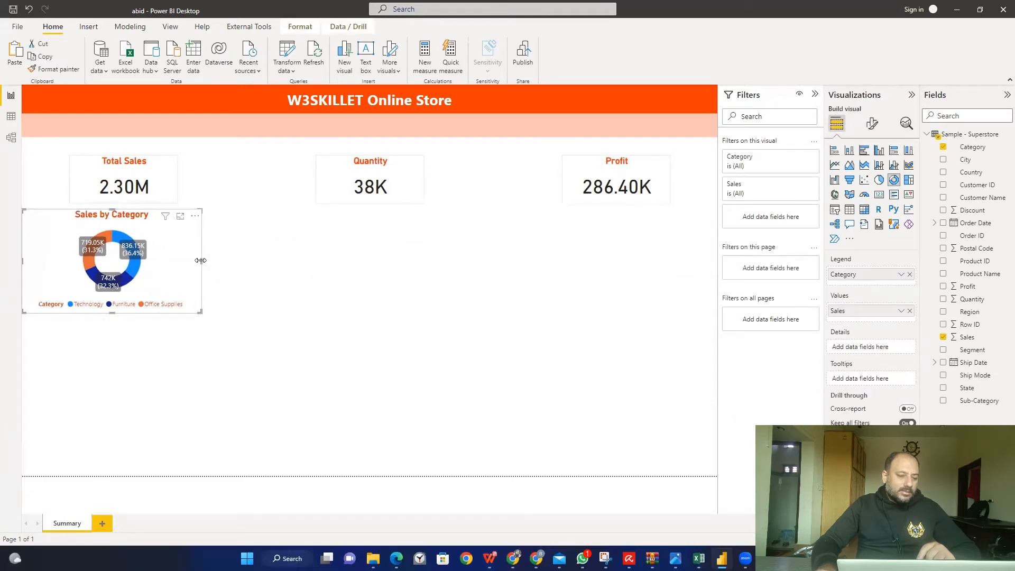
{"action": "left_click_drag", "start_coordinate": [200, 260], "coordinate": [249, 256]}
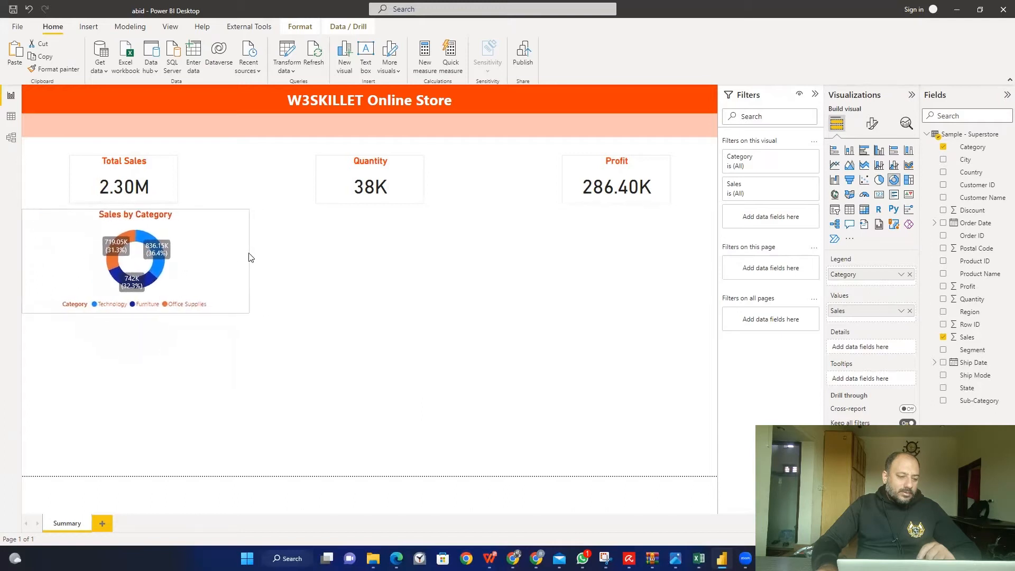
Set the Sales by Category chart's size to a width of 450 and a height of 200
{"action": "left_click", "coordinate": [872, 123]}
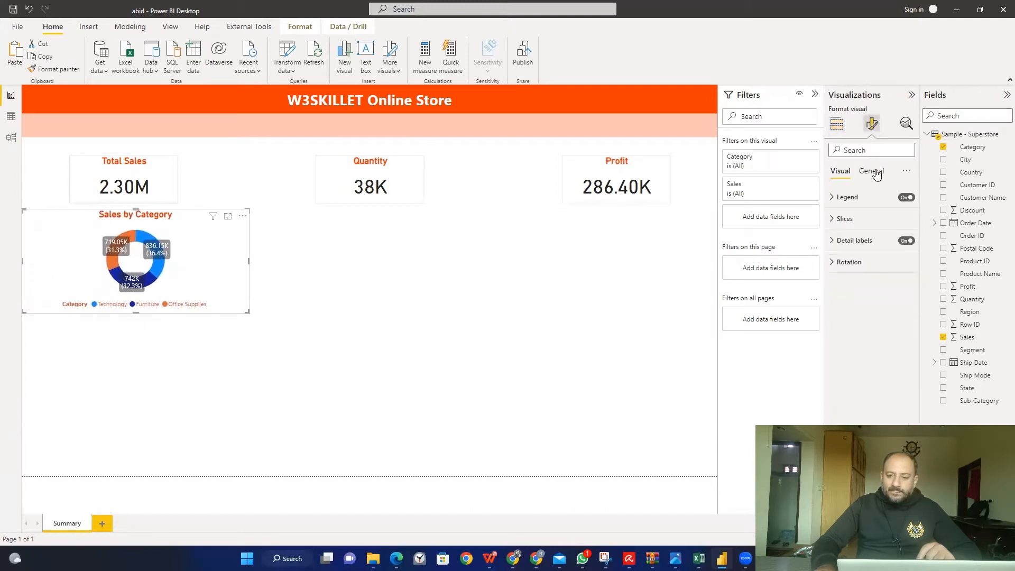
{"action": "left_click", "coordinate": [873, 170]}
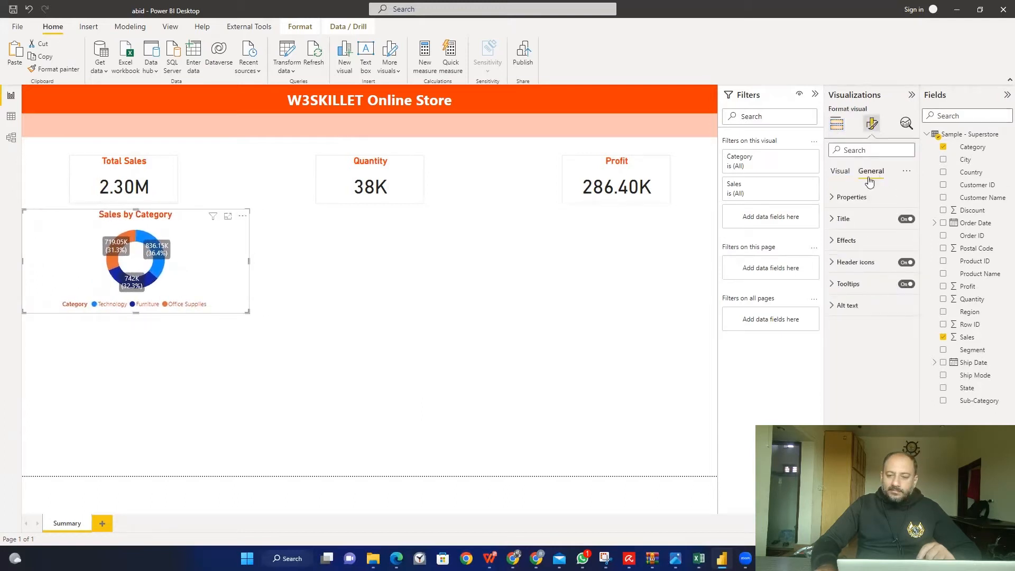
{"action": "left_click", "coordinate": [834, 199]}
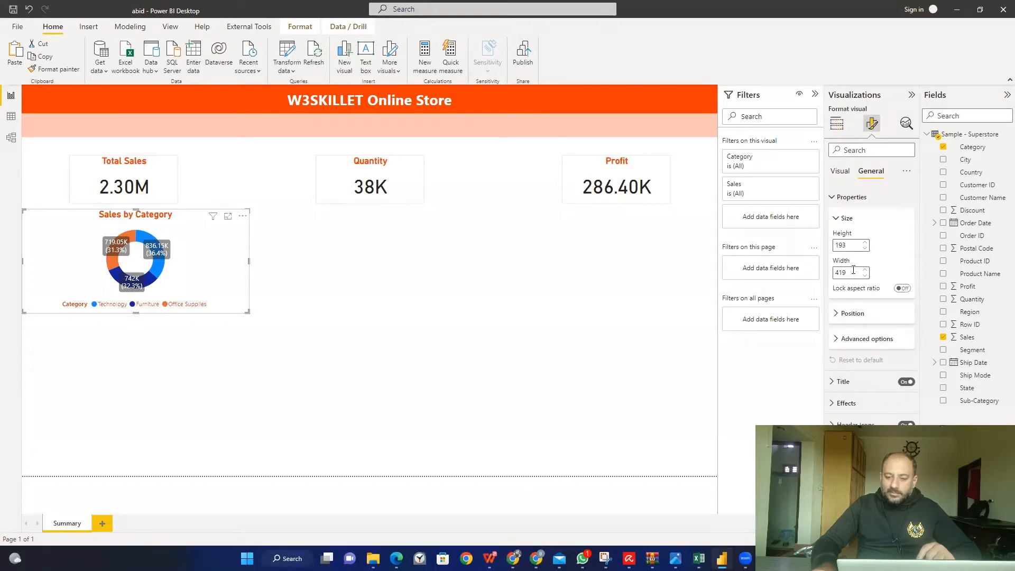
{"action": "type", "text": "450"}
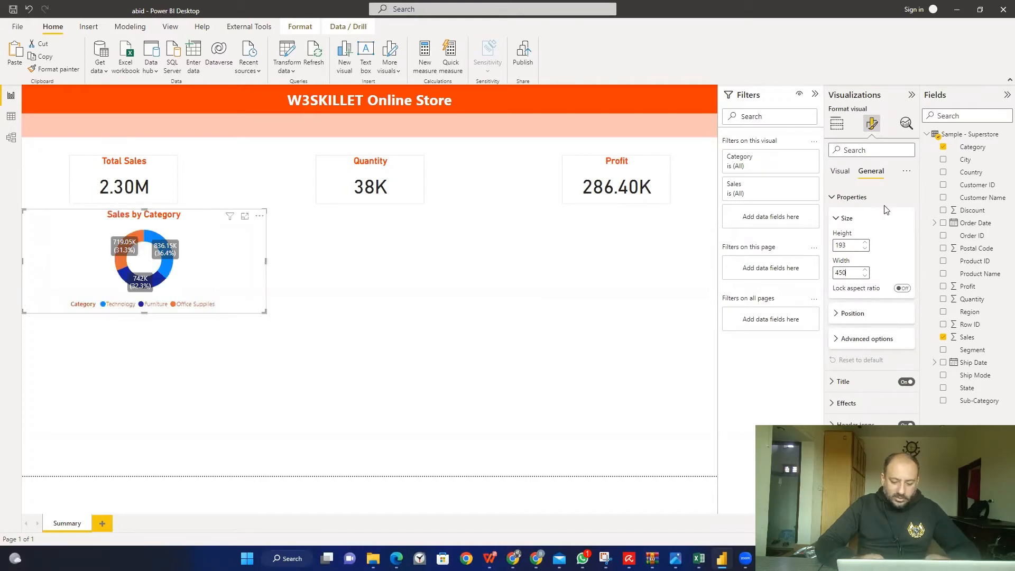
{"action": "key", "text": "shift+Tab"}
{"action": "type", "text": "200"}
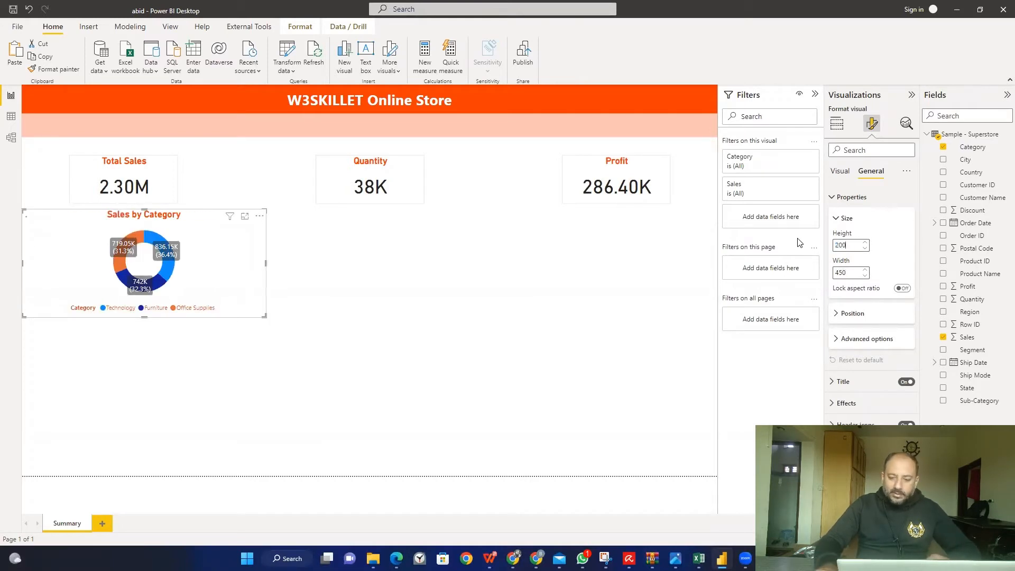
{"action": "left_click", "coordinate": [359, 300]}
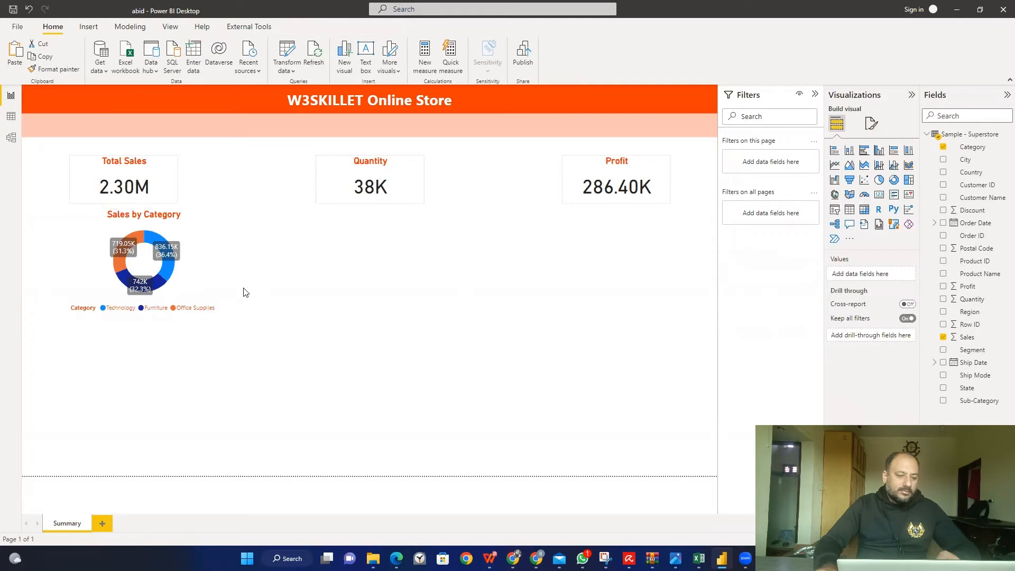
Duplicate the Sales by Category donut chart and place the copy beside it, centred below the Quantity card
{"action": "left_click", "coordinate": [214, 288]}
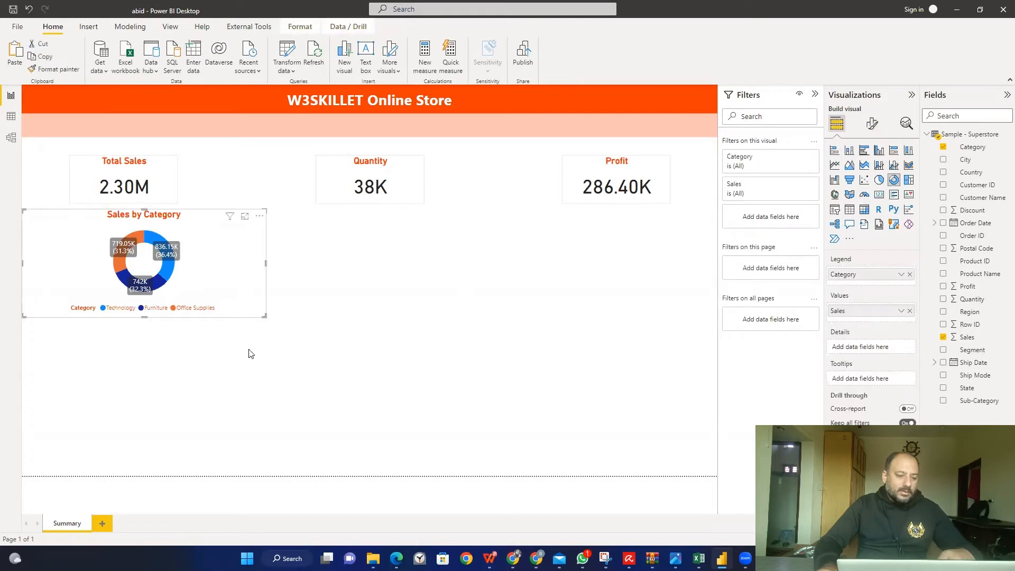
{"action": "left_click_drag", "start_coordinate": [200, 248], "coordinate": [444, 249]}
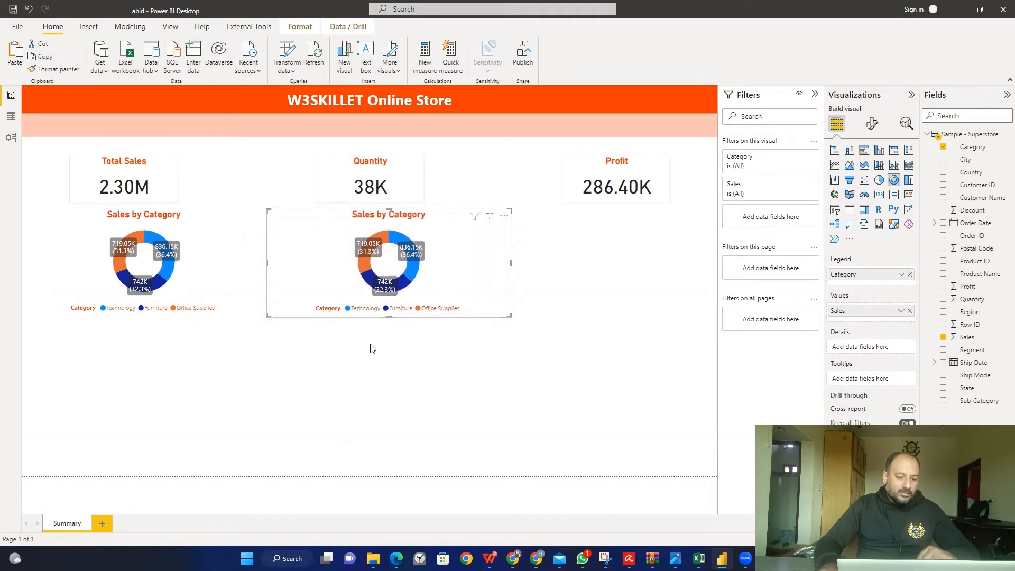
{"action": "left_click_drag", "start_coordinate": [459, 257], "coordinate": [443, 257]}
{"action": "left_click_drag", "start_coordinate": [401, 303], "coordinate": [401, 303]}
{"action": "left_click", "coordinate": [271, 426]}
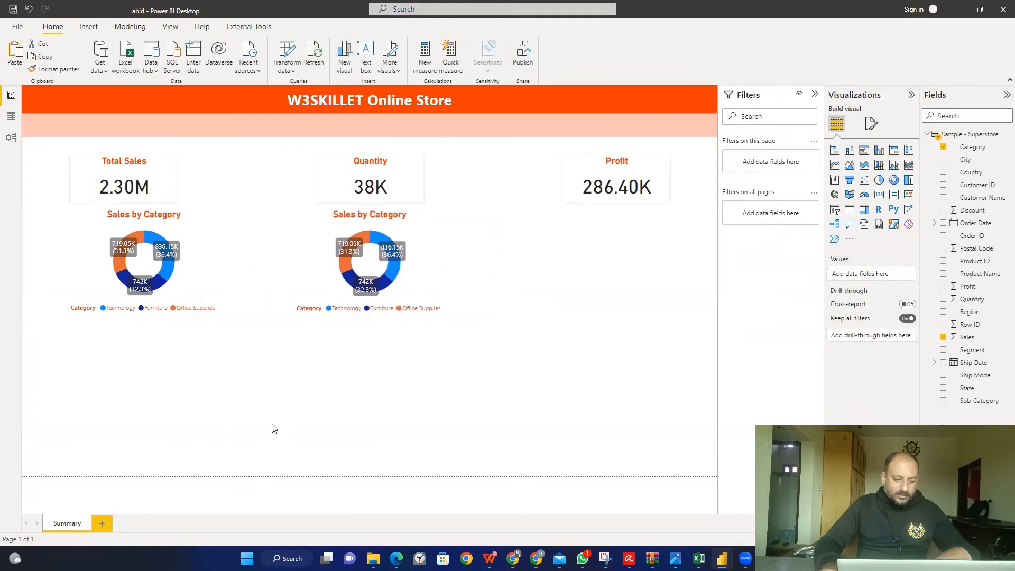
{"action": "left_click", "coordinate": [203, 259]}
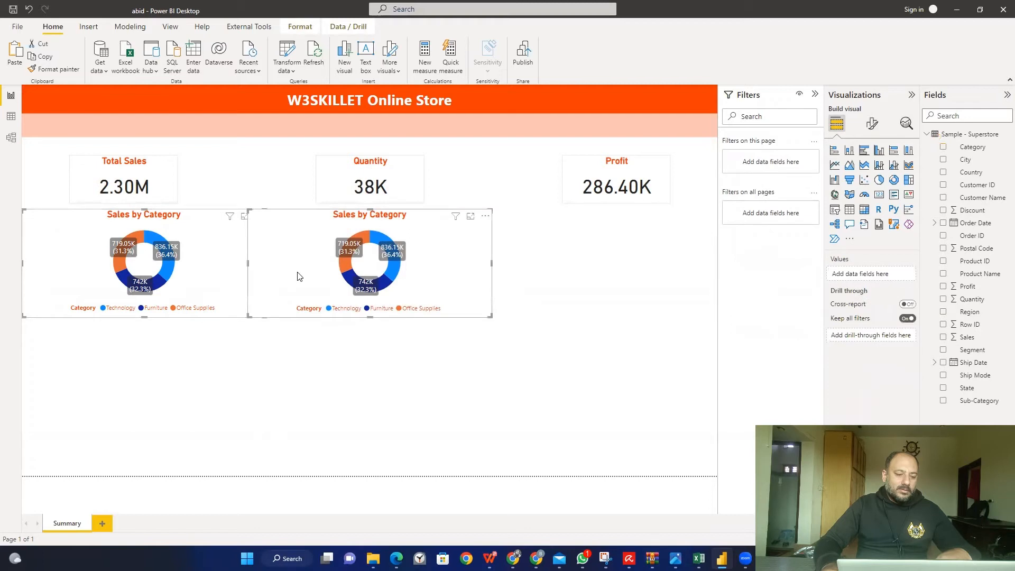
{"action": "left_click", "coordinate": [288, 351]}
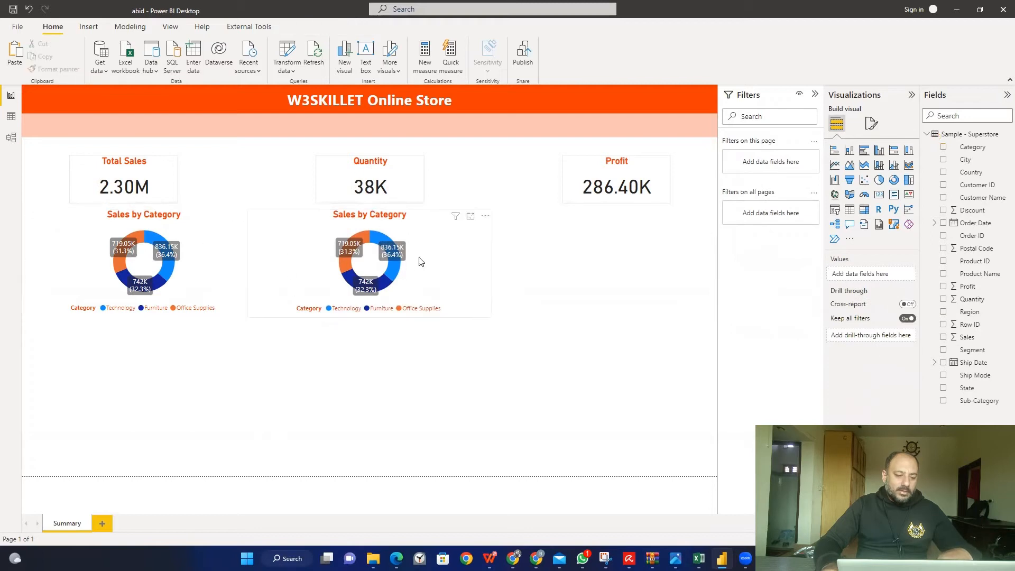
Replace Sales with Quantity as the values field of the copied donut chart, keeping Category as its legend
{"action": "left_click", "coordinate": [419, 261]}
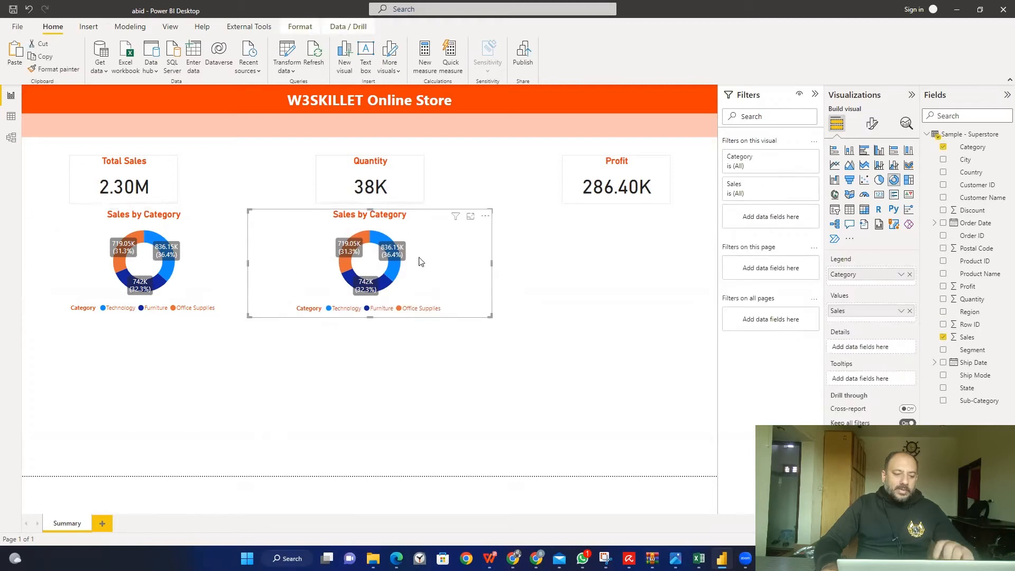
{"action": "left_click_drag", "start_coordinate": [987, 299], "coordinate": [894, 309]}
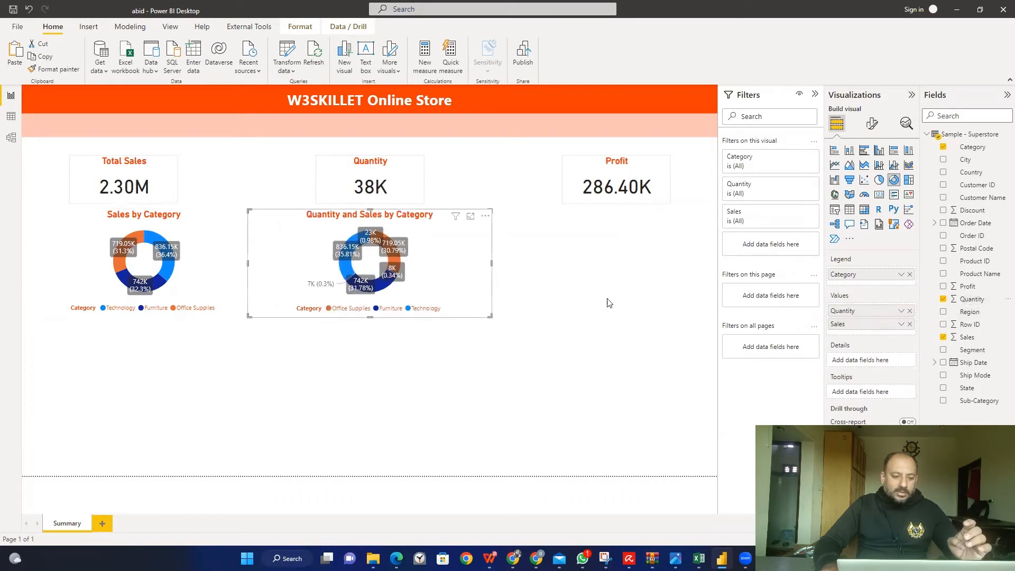
{"action": "left_click", "coordinate": [909, 324]}
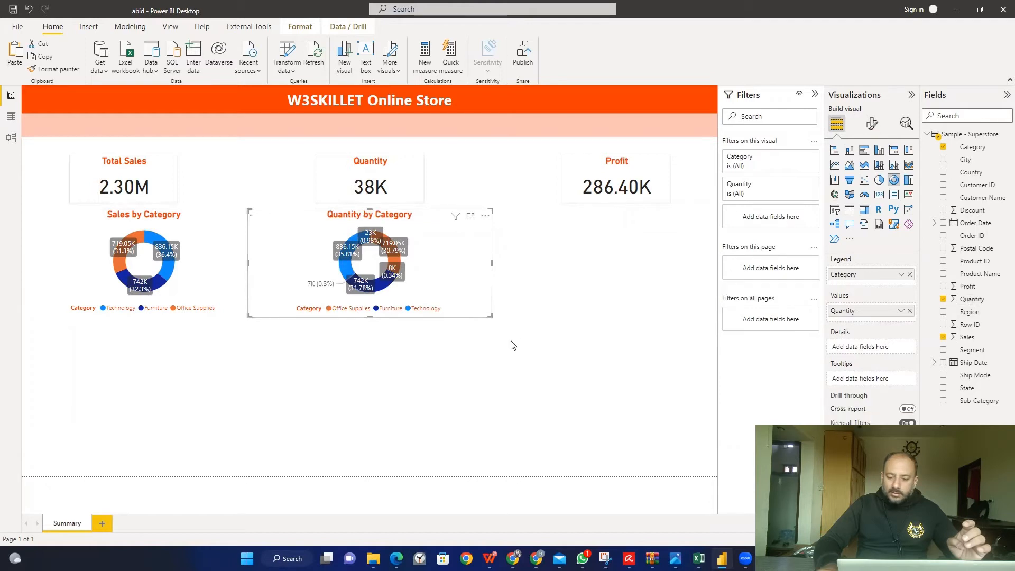
Convert the Quantity by Category and Sales by Category donut charts to pie charts
{"action": "mouse_move", "coordinate": [367, 275]}
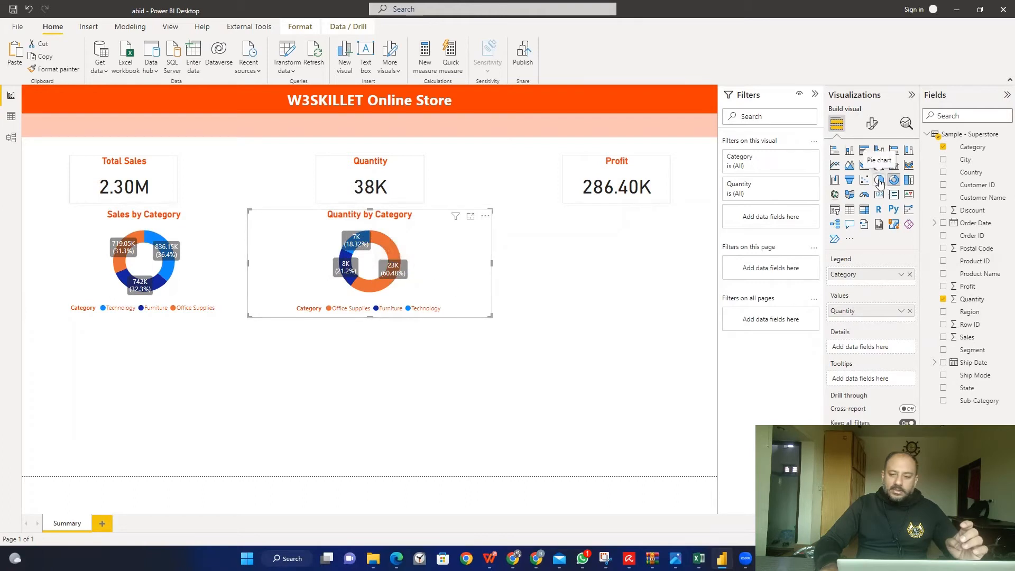
{"action": "left_click", "coordinate": [210, 231]}
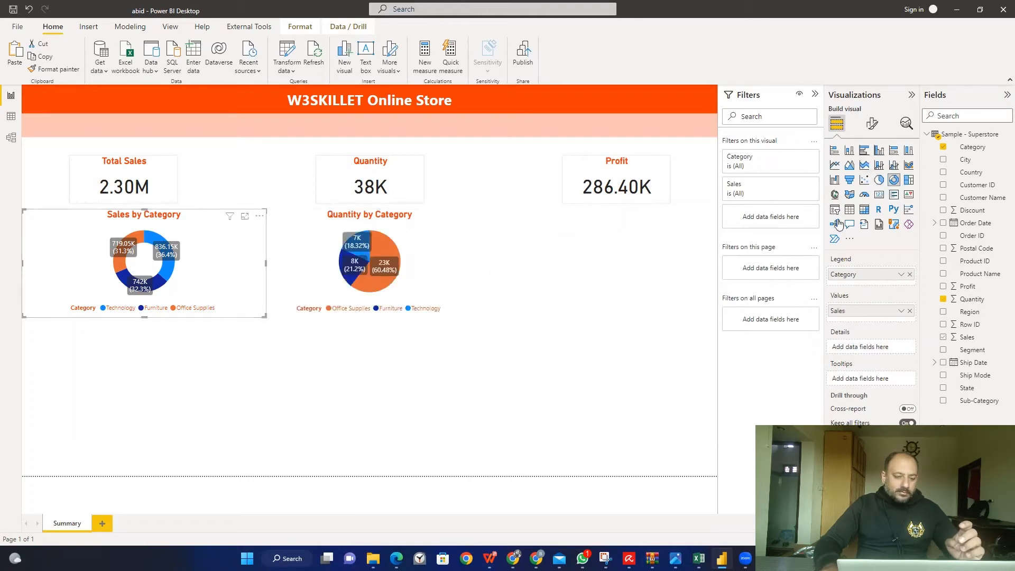
{"action": "left_click", "coordinate": [878, 180]}
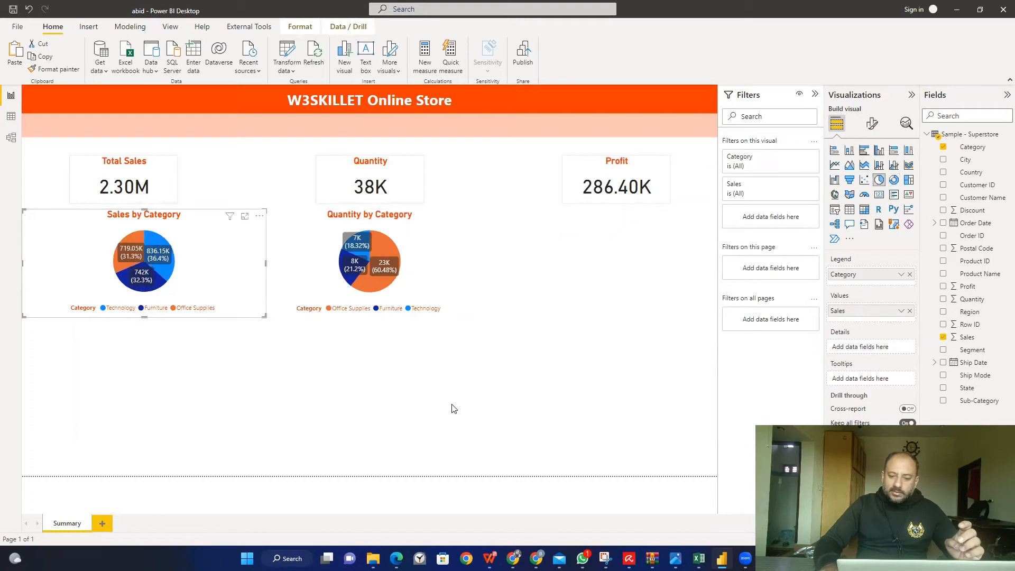
{"action": "left_click", "coordinate": [453, 407]}
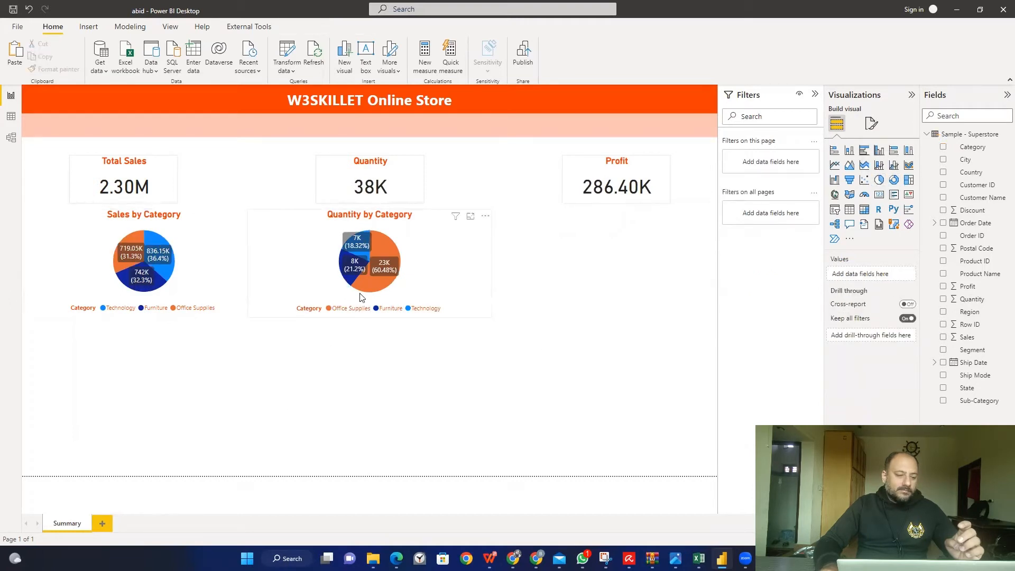
Duplicate the Quantity by Category pie chart and place the copy below the Profit card, beside the original
{"action": "left_click", "coordinate": [461, 271]}
{"action": "key", "text": "ctrl+v"}
{"action": "left_click_drag", "start_coordinate": [383, 254], "coordinate": [601, 247]}
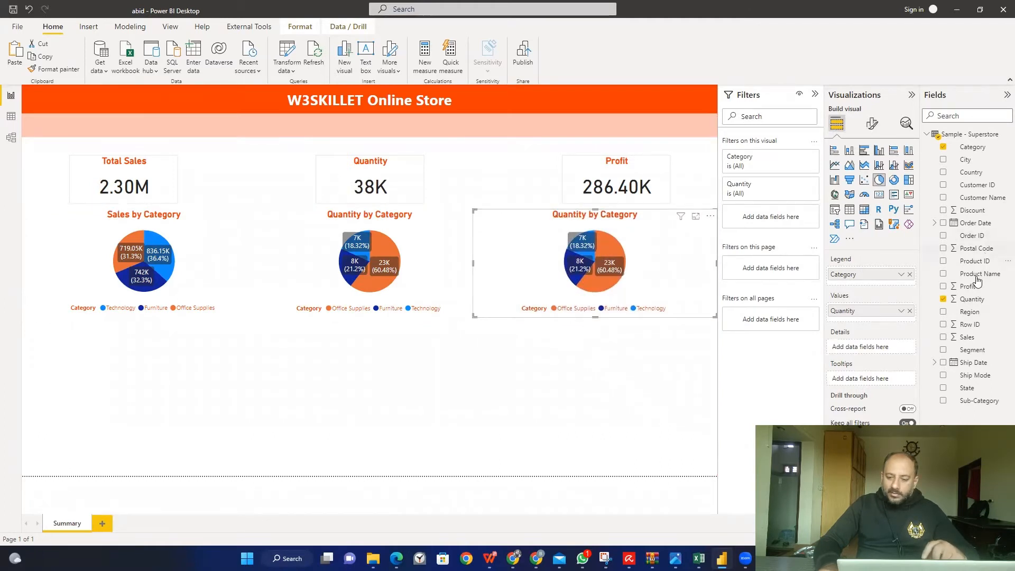
Replace Quantity with Profit as the values field of the copied pie chart, keeping Category as its legend
{"action": "left_click_drag", "start_coordinate": [967, 286], "coordinate": [888, 313]}
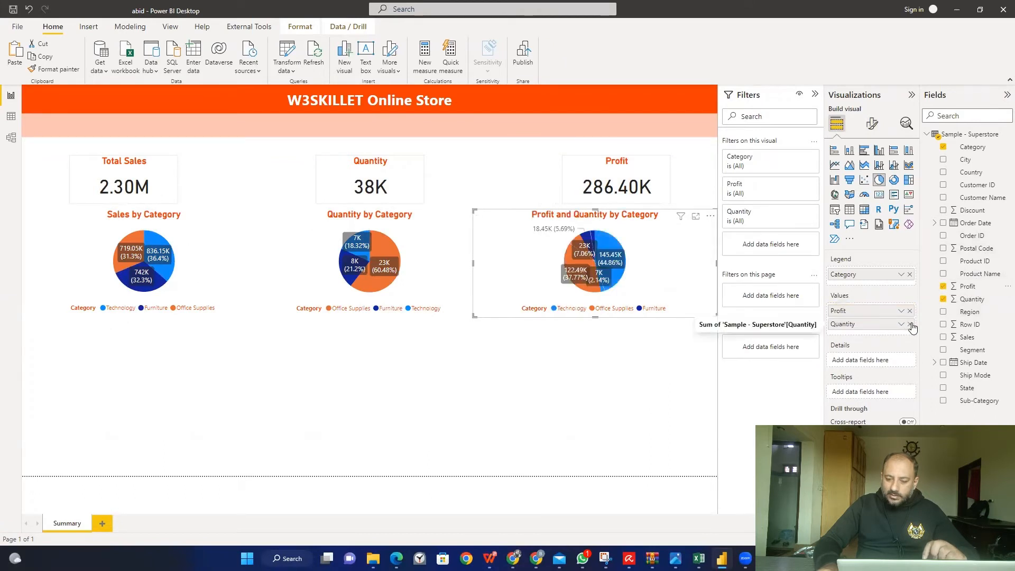
{"action": "left_click", "coordinate": [910, 324]}
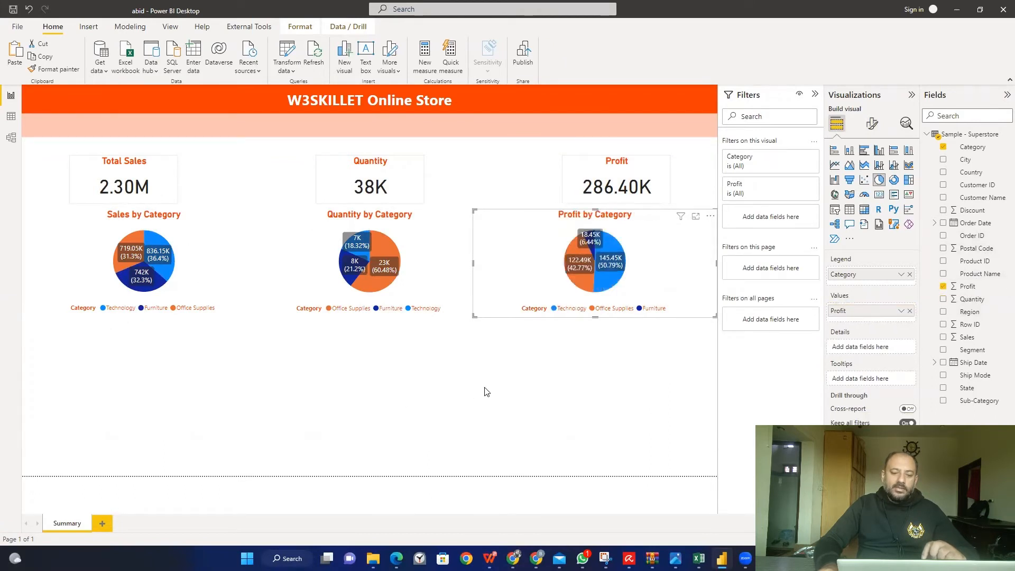
{"action": "mouse_move", "coordinate": [609, 280]}
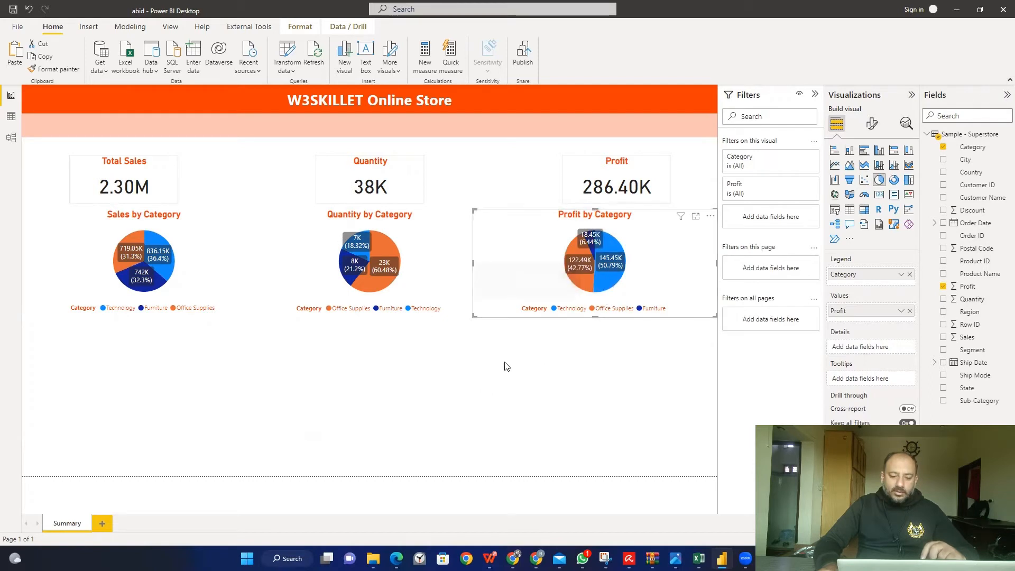
{"action": "mouse_move", "coordinate": [374, 292]}
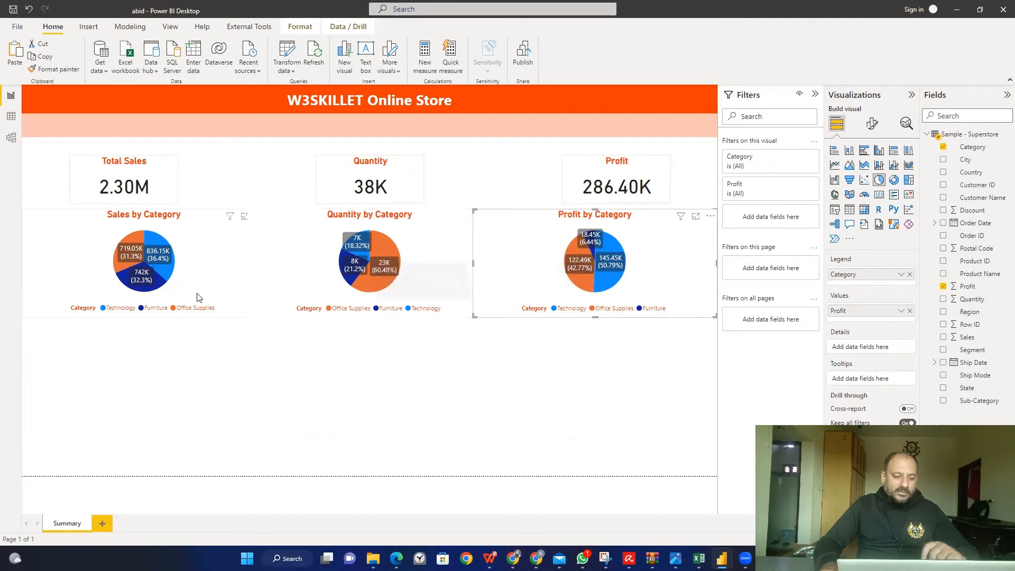
{"action": "mouse_move", "coordinate": [172, 275]}
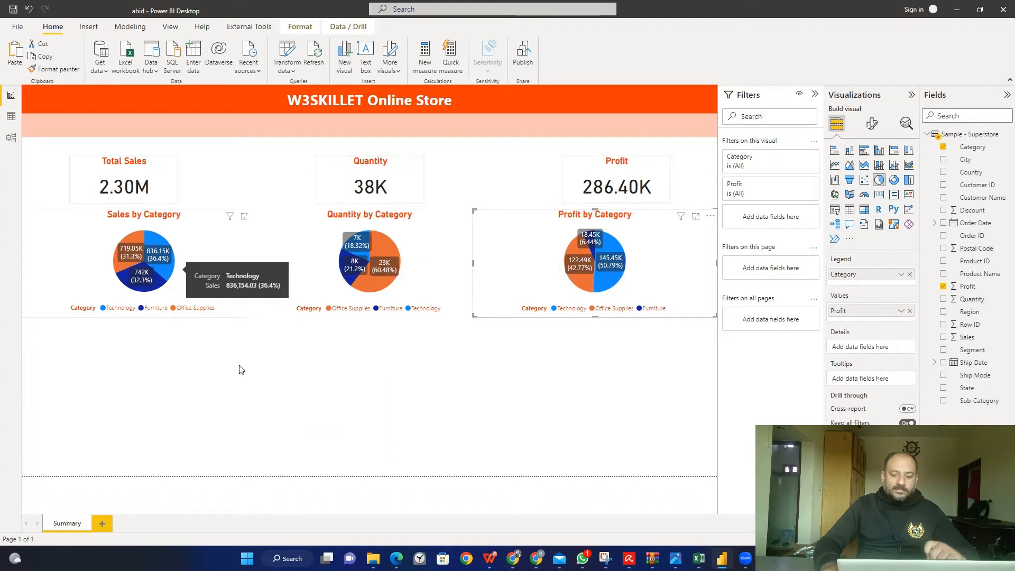
{"action": "left_click", "coordinate": [293, 393]}
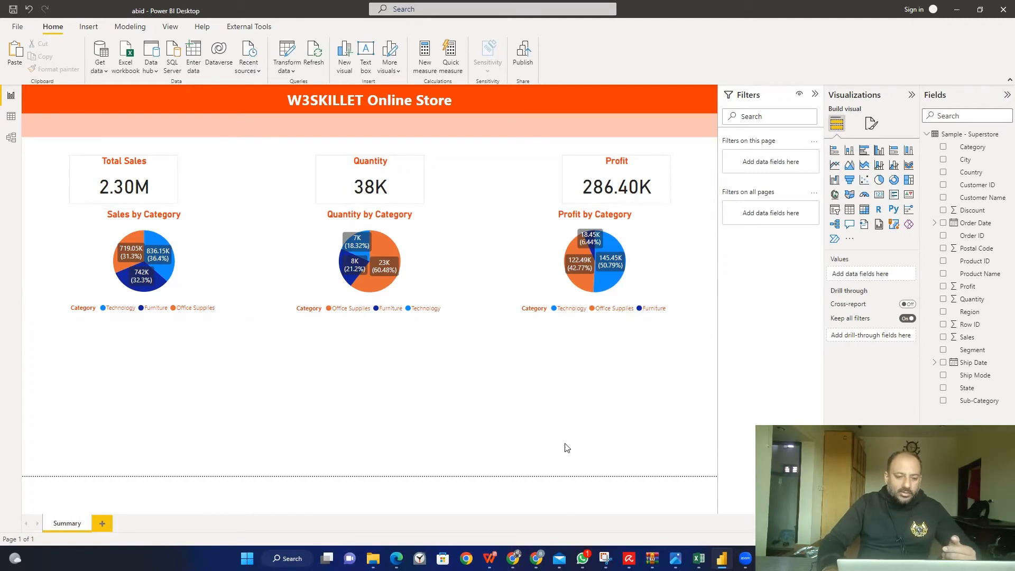
Change the report page's canvas type to Custom and set its height to 1200 px
{"action": "left_click", "coordinate": [870, 123]}
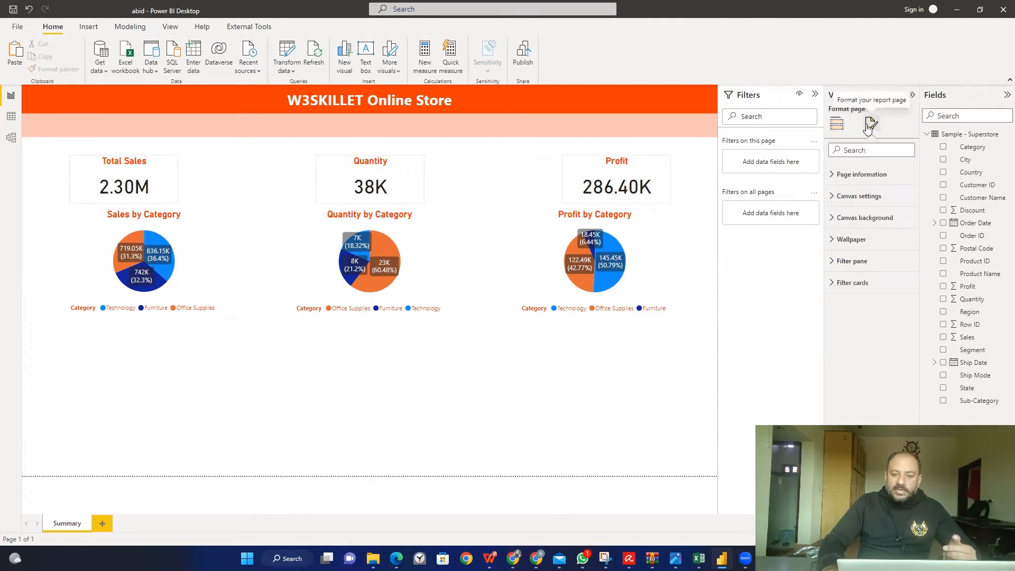
{"action": "left_click", "coordinate": [832, 196]}
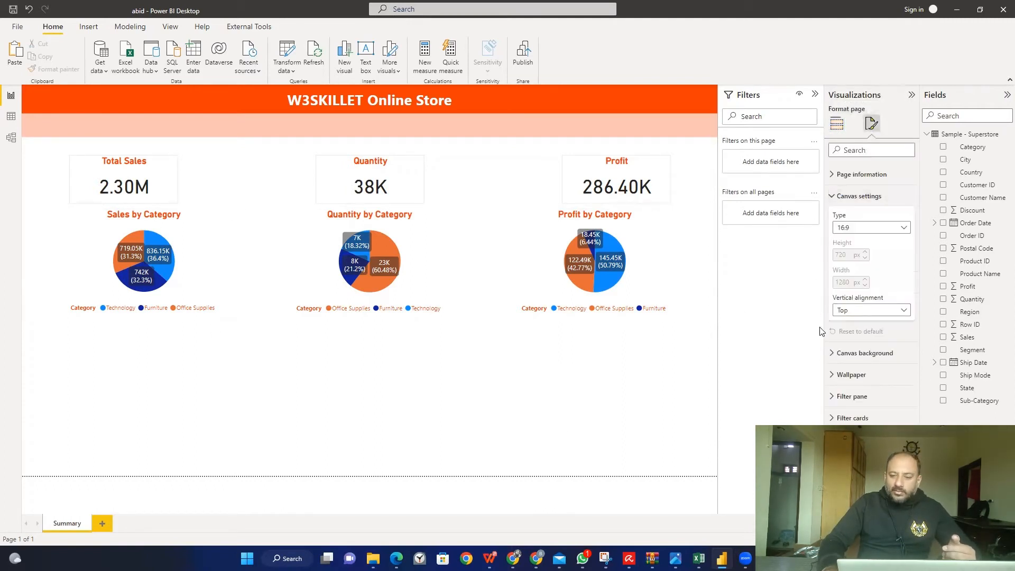
{"action": "left_click", "coordinate": [898, 228]}
{"action": "left_click", "coordinate": [860, 294]}
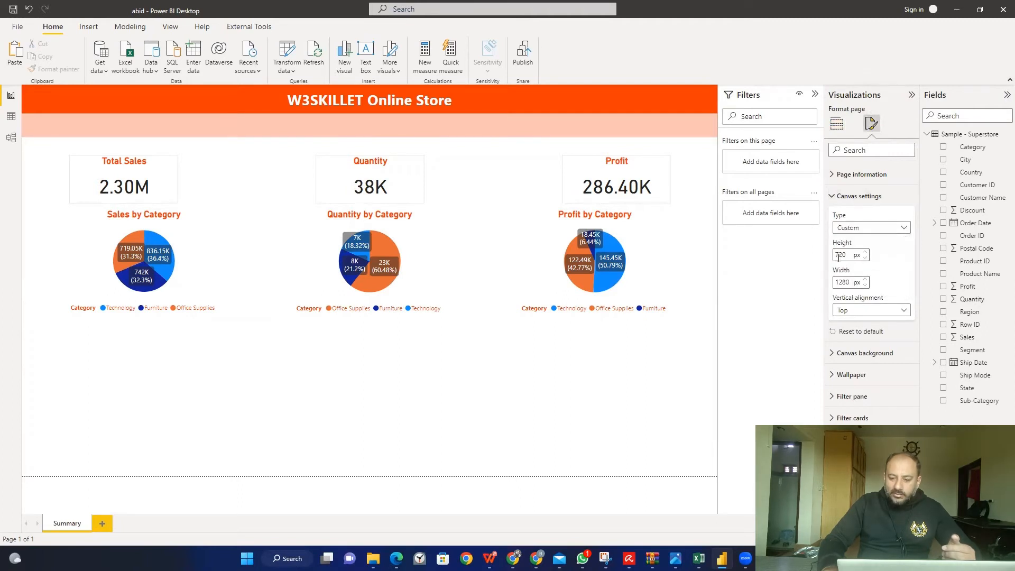
{"action": "type", "text": "13"}
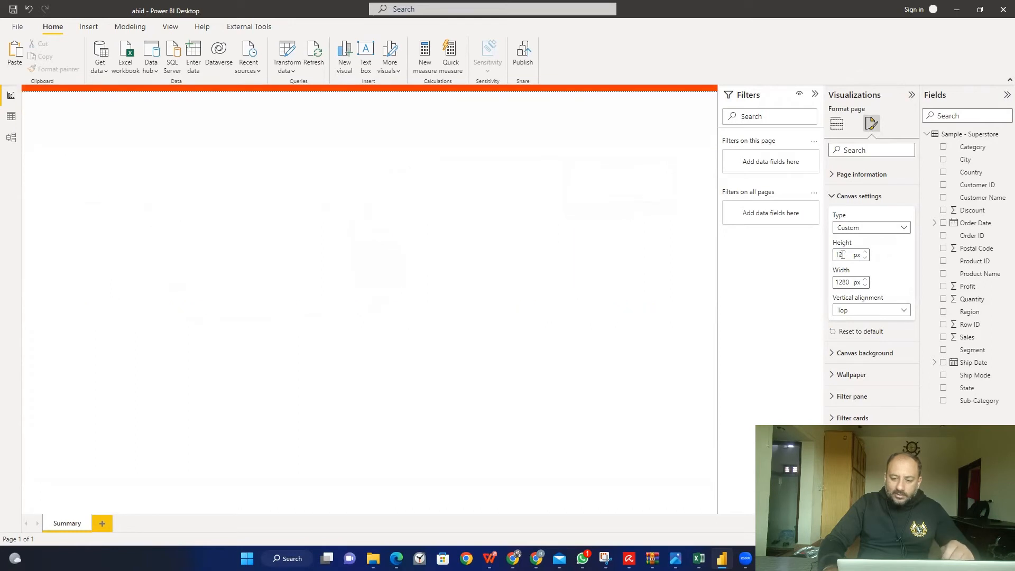
{"action": "type", "text": "00"}
{"action": "left_click", "coordinate": [484, 273]}
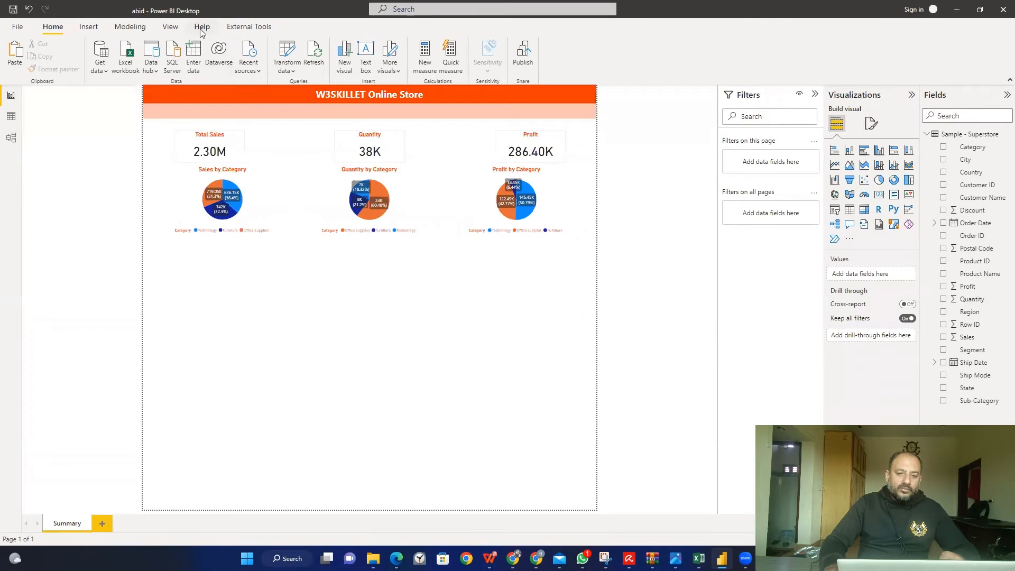
Set the page view to Fit to width and bring the empty area below the pie charts into view
{"action": "left_click", "coordinate": [167, 28]}
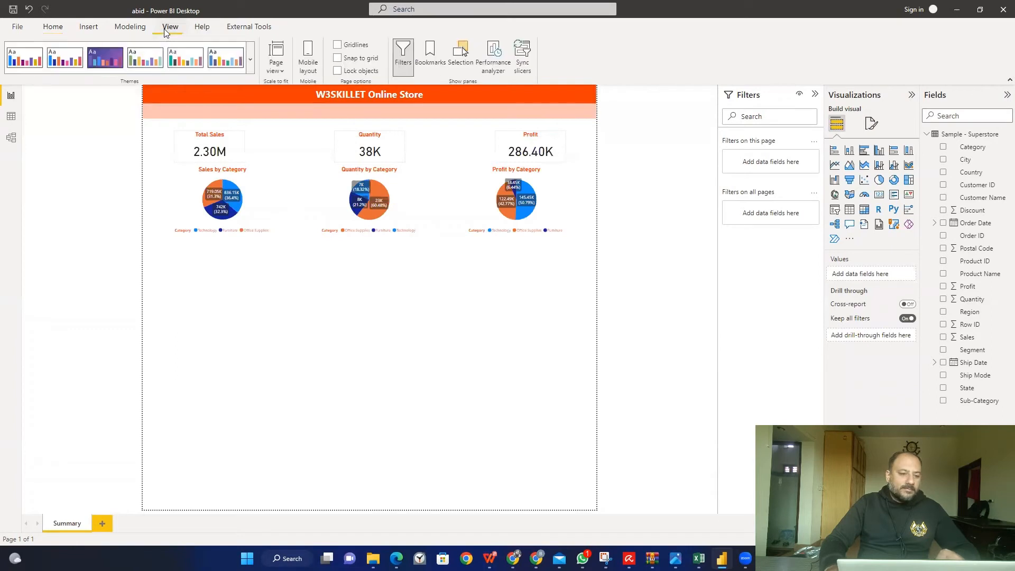
{"action": "left_click", "coordinate": [283, 70]}
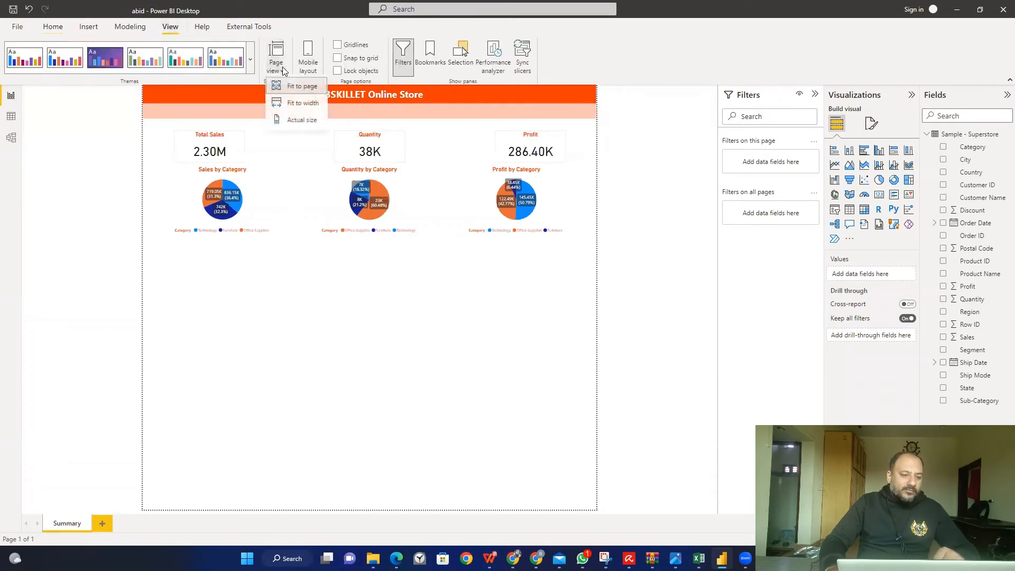
{"action": "left_click", "coordinate": [300, 106]}
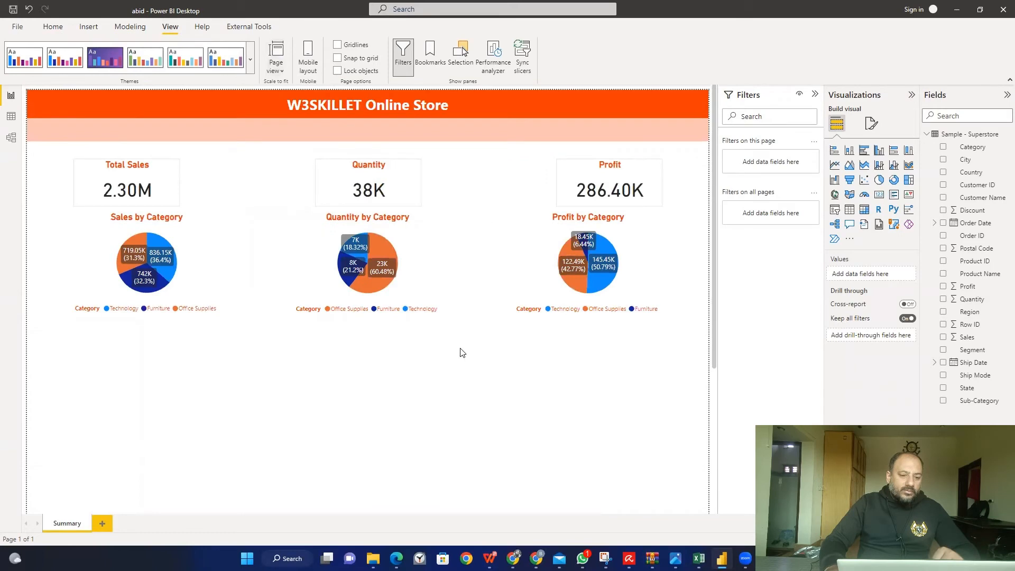
{"action": "scroll", "coordinate": [461, 352], "scroll_direction": "down", "scroll_amount": 3}
{"action": "scroll", "coordinate": [461, 352], "scroll_direction": "up", "scroll_amount": 3}
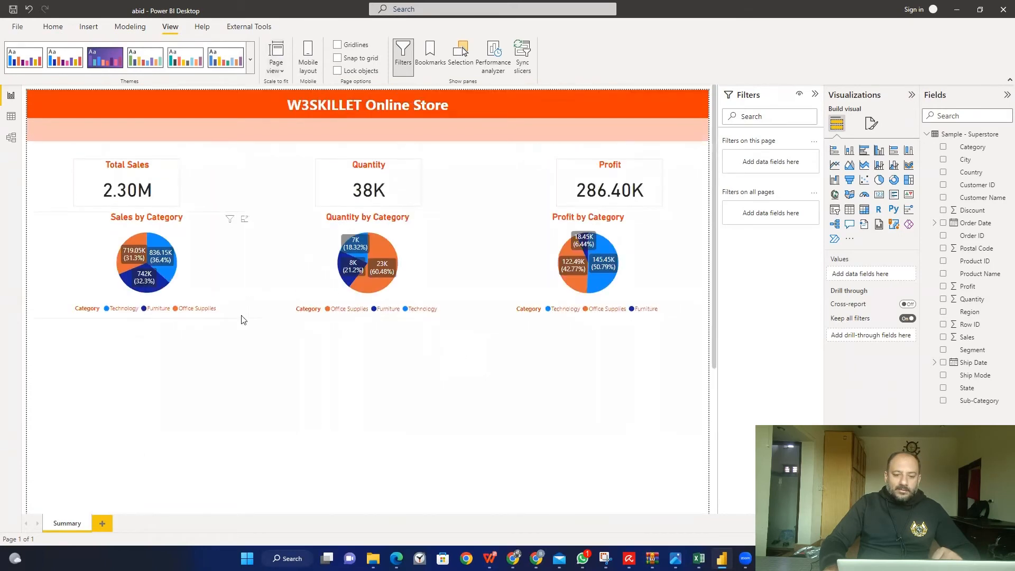
{"action": "scroll", "coordinate": [188, 378], "scroll_direction": "down", "scroll_amount": 2}
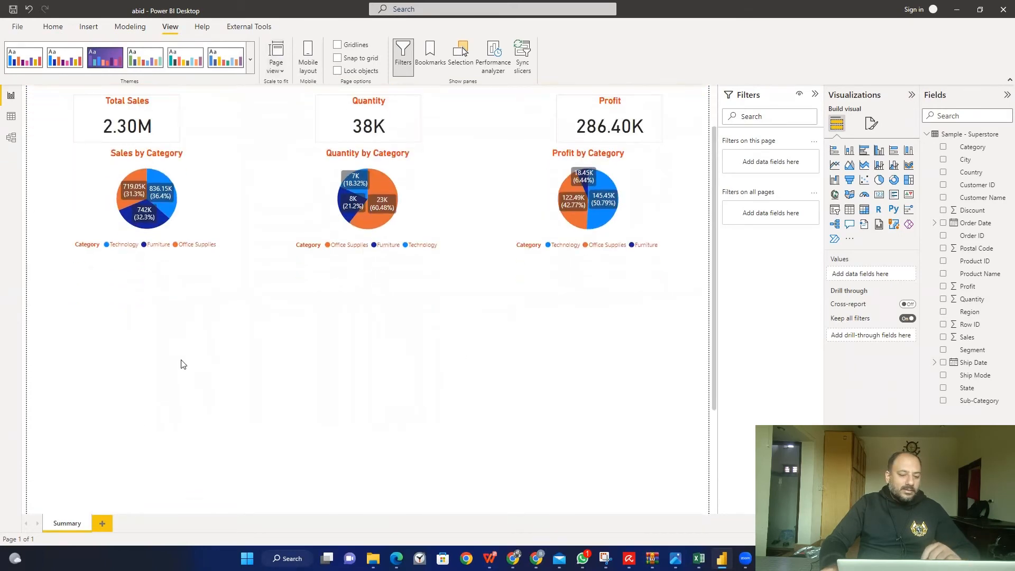